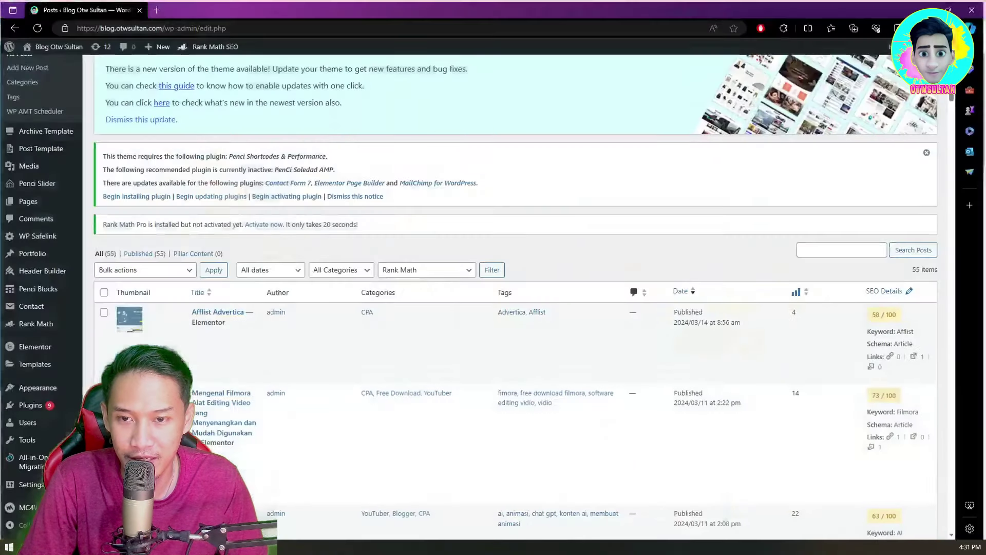
View the published Afflist Advertica post, review its offer, commission and payment details, and close the post.
{"action": "left_click", "coordinate": [219, 344]}
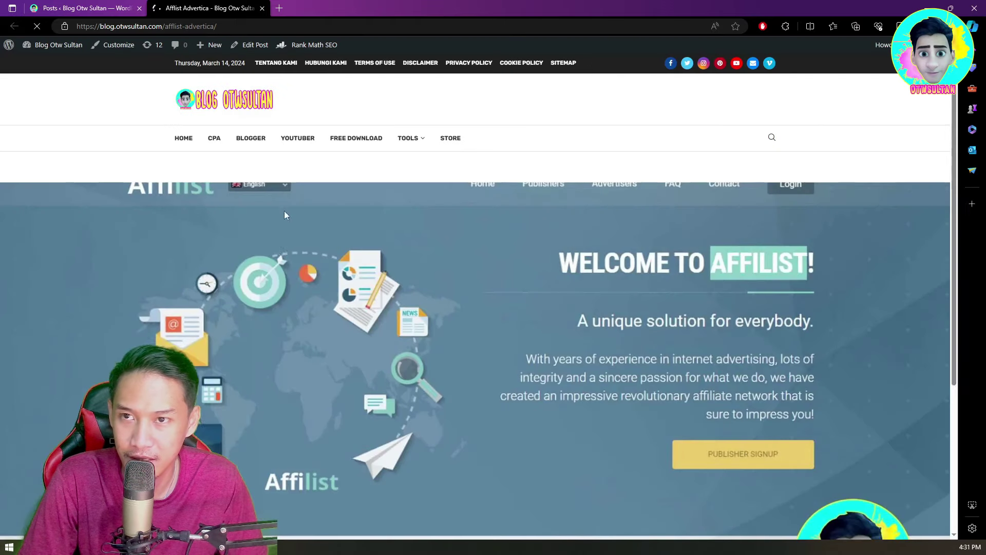
{"action": "scroll", "coordinate": [283, 247], "scroll_direction": "down", "scroll_amount": 10}
{"action": "scroll", "coordinate": [285, 255], "scroll_direction": "up", "scroll_amount": 2}
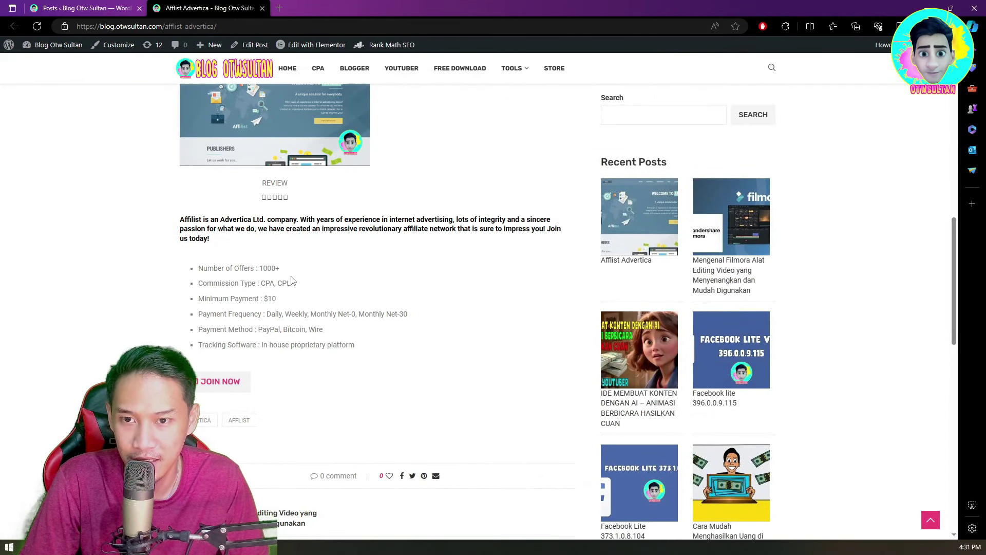
{"action": "scroll", "coordinate": [221, 241], "scroll_direction": "down", "scroll_amount": 3}
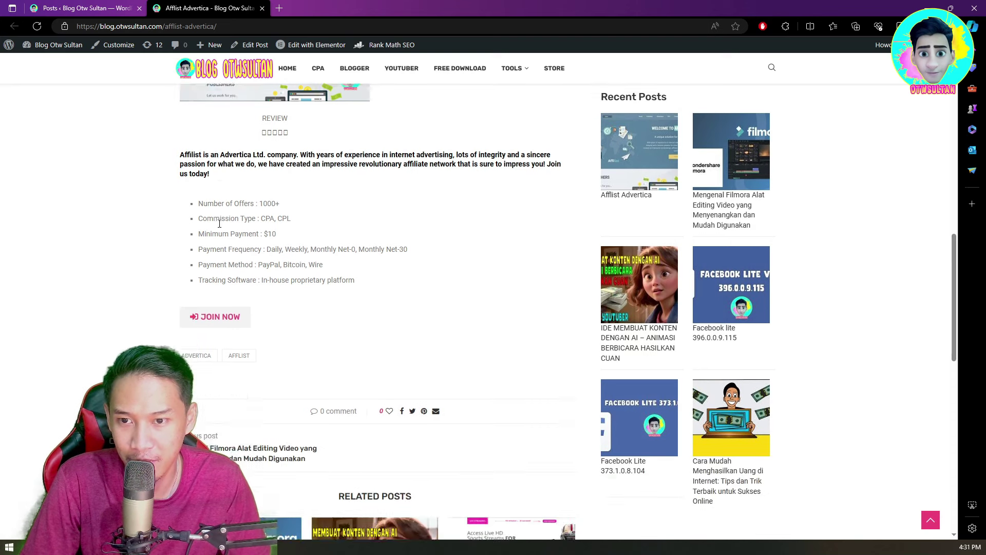
{"action": "scroll", "coordinate": [277, 246], "scroll_direction": "up", "scroll_amount": 3}
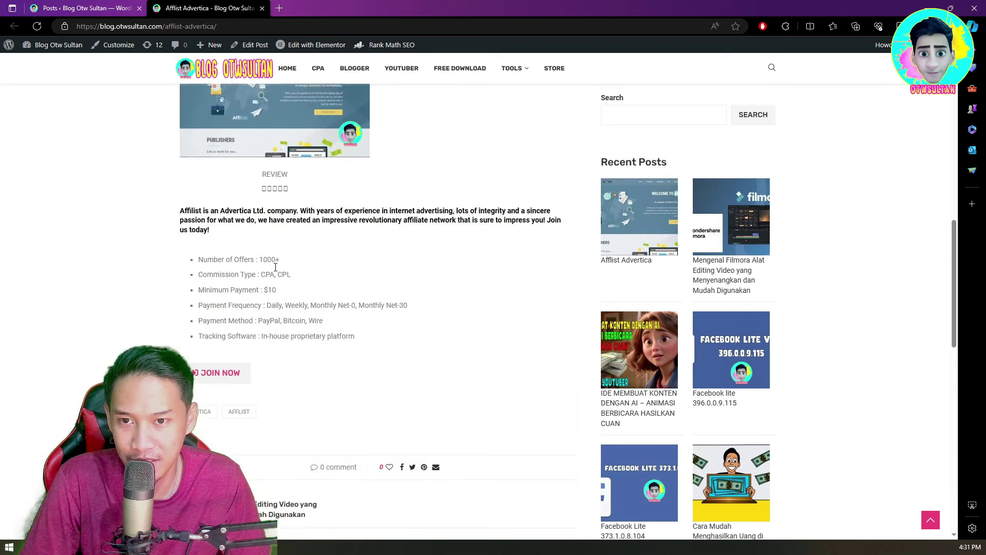
{"action": "left_click", "coordinate": [263, 8]}
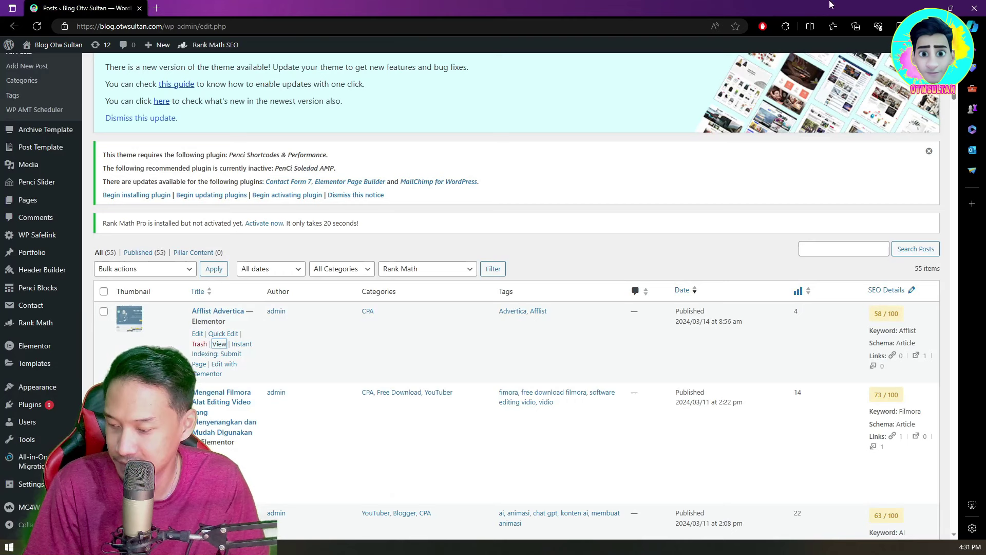
Switch to the Affilist website in Chrome and examine its publishers, ad networks, advertisers, referral program and company sections.
{"action": "left_click", "coordinate": [927, 8]}
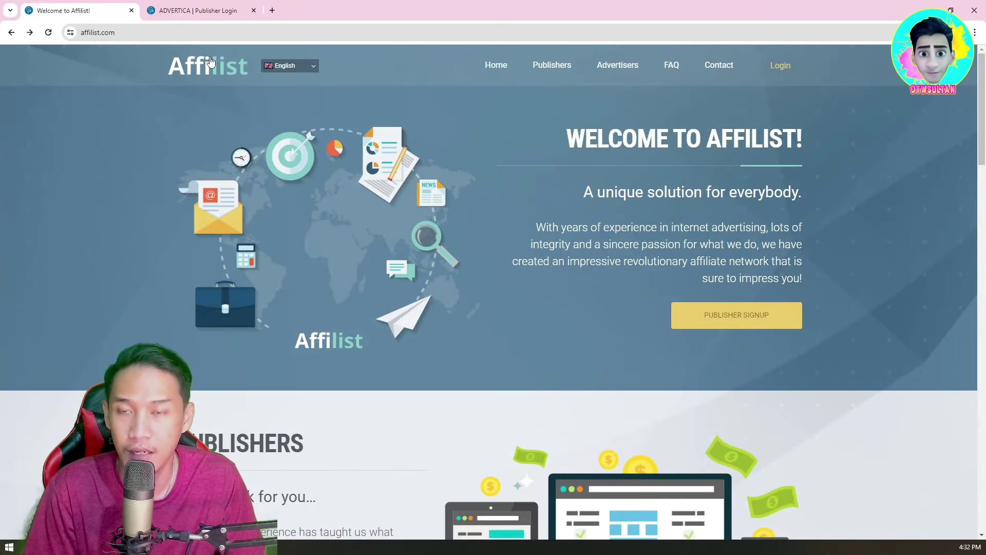
{"action": "scroll", "coordinate": [528, 242], "scroll_direction": "down", "scroll_amount": 5}
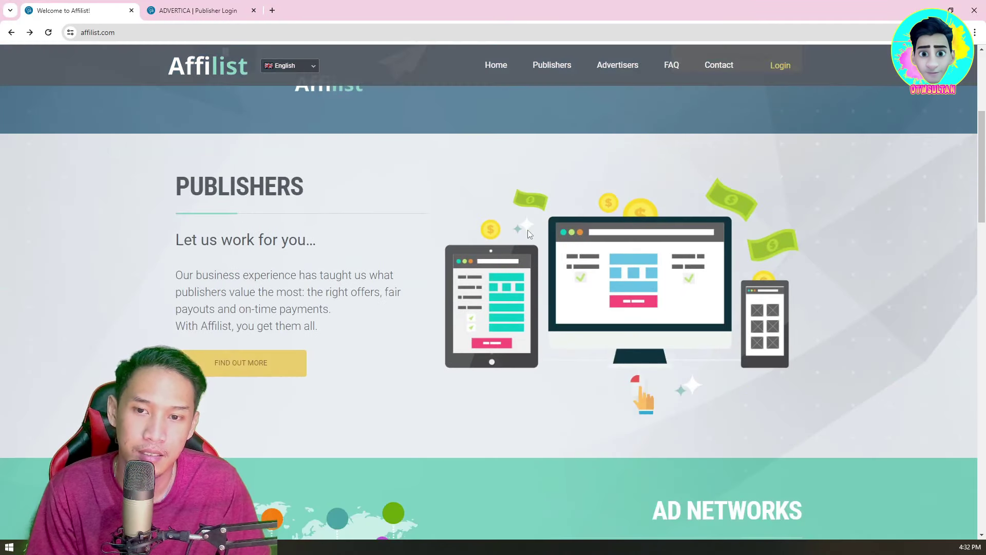
{"action": "scroll", "coordinate": [525, 230], "scroll_direction": "down", "scroll_amount": 3}
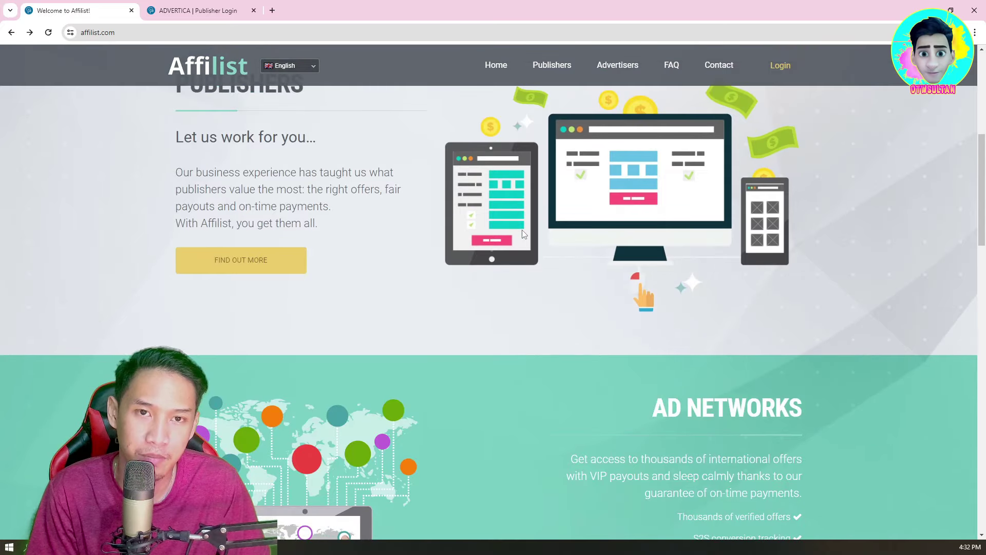
{"action": "scroll", "coordinate": [471, 232], "scroll_direction": "up", "scroll_amount": 7}
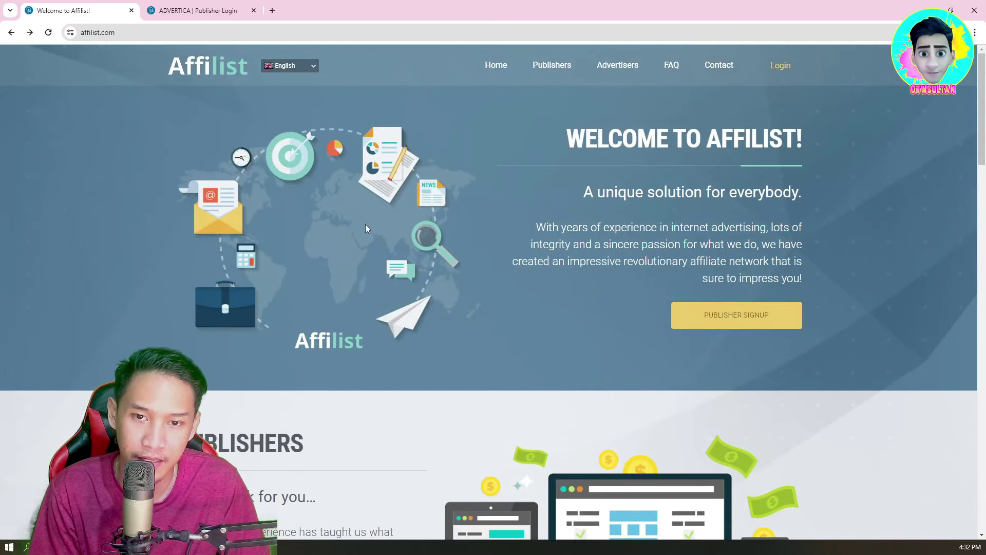
{"action": "scroll", "coordinate": [506, 264], "scroll_direction": "up", "scroll_amount": 1}
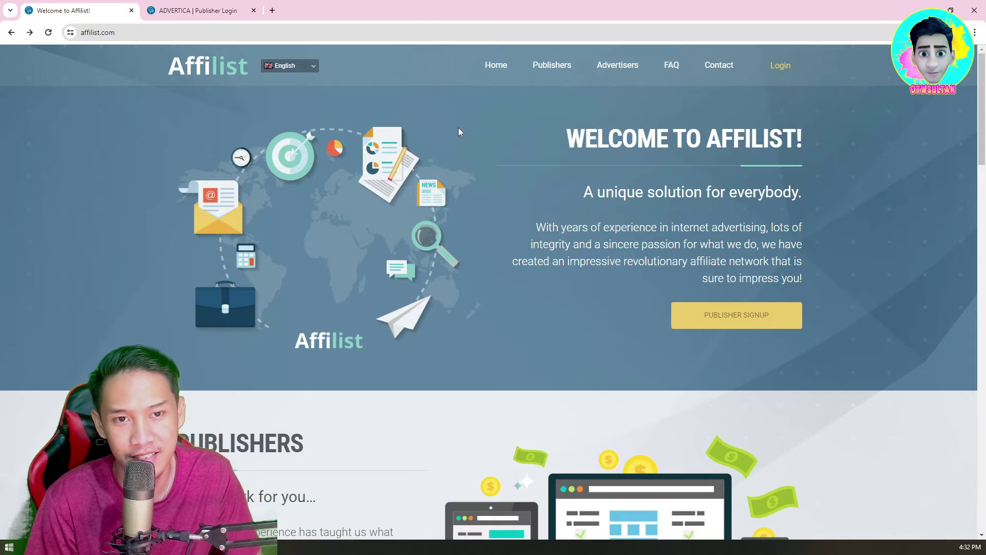
{"action": "scroll", "coordinate": [458, 127], "scroll_direction": "down", "scroll_amount": 1}
{"action": "scroll", "coordinate": [531, 177], "scroll_direction": "down", "scroll_amount": 10}
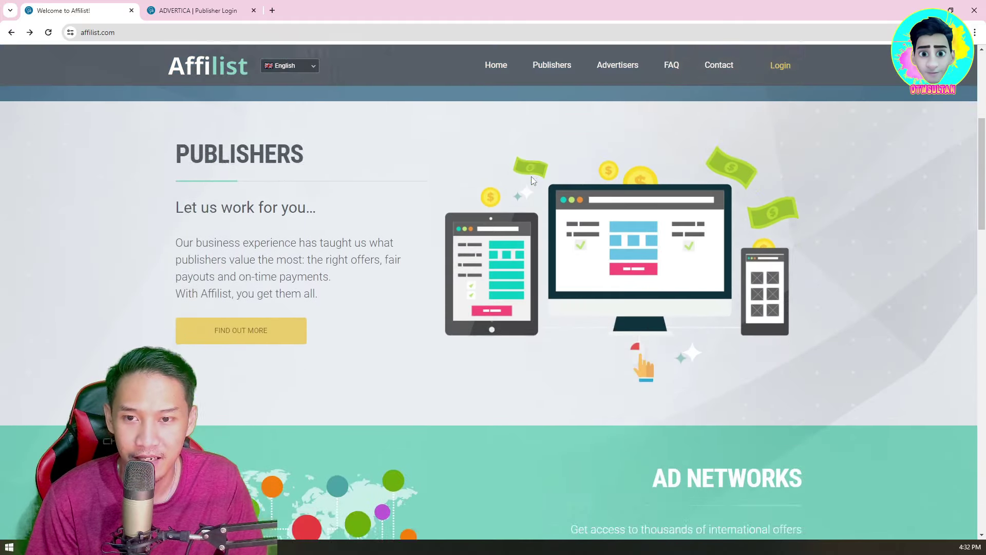
{"action": "scroll", "coordinate": [531, 176], "scroll_direction": "down", "scroll_amount": 7}
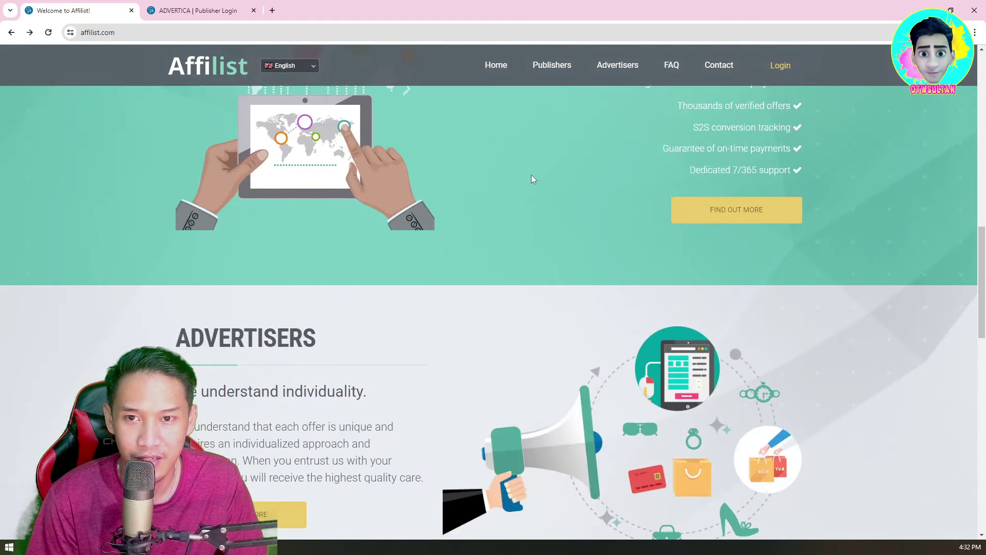
{"action": "scroll", "coordinate": [532, 178], "scroll_direction": "down", "scroll_amount": 6}
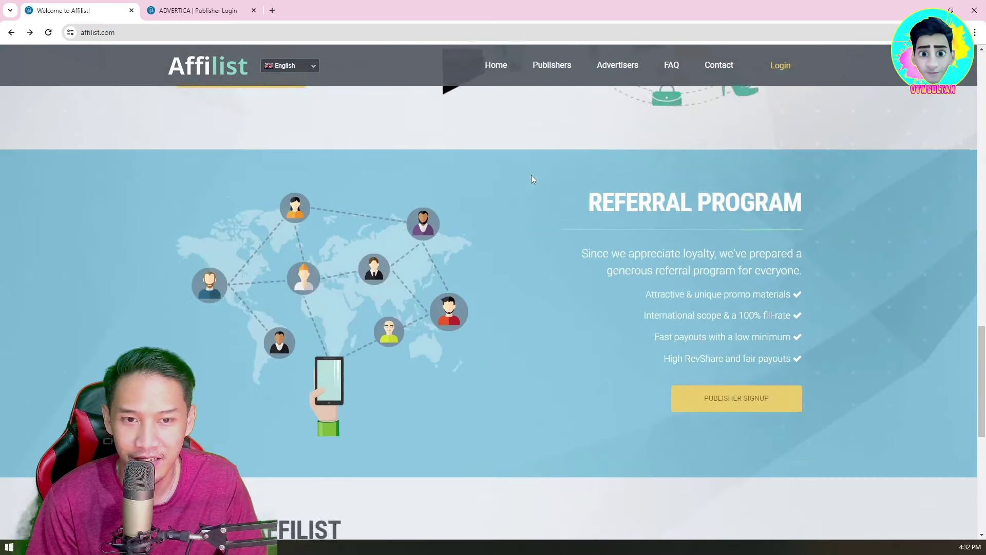
{"action": "scroll", "coordinate": [531, 178], "scroll_direction": "down", "scroll_amount": 7}
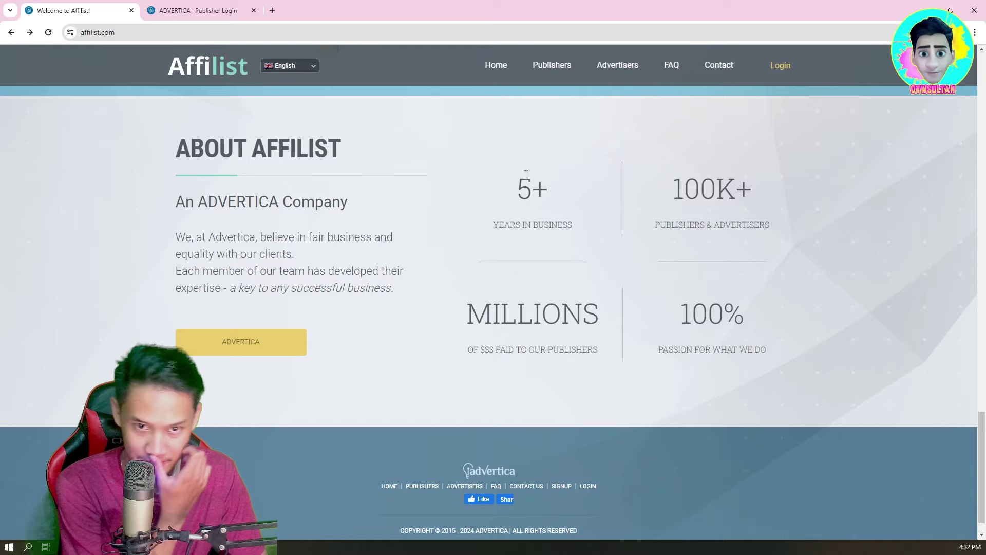
{"action": "scroll", "coordinate": [545, 154], "scroll_direction": "down", "scroll_amount": 1}
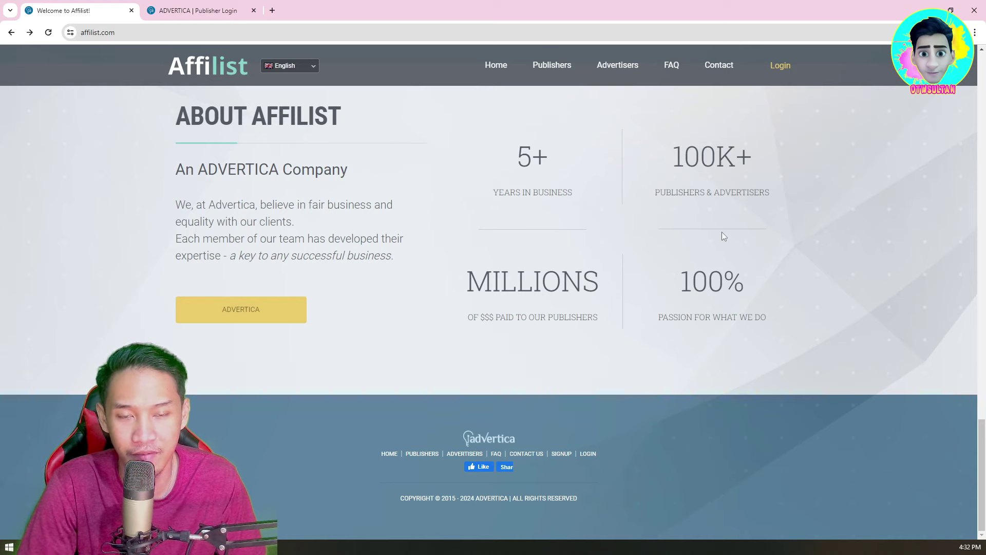
{"action": "scroll", "coordinate": [507, 340], "scroll_direction": "up", "scroll_amount": 15}
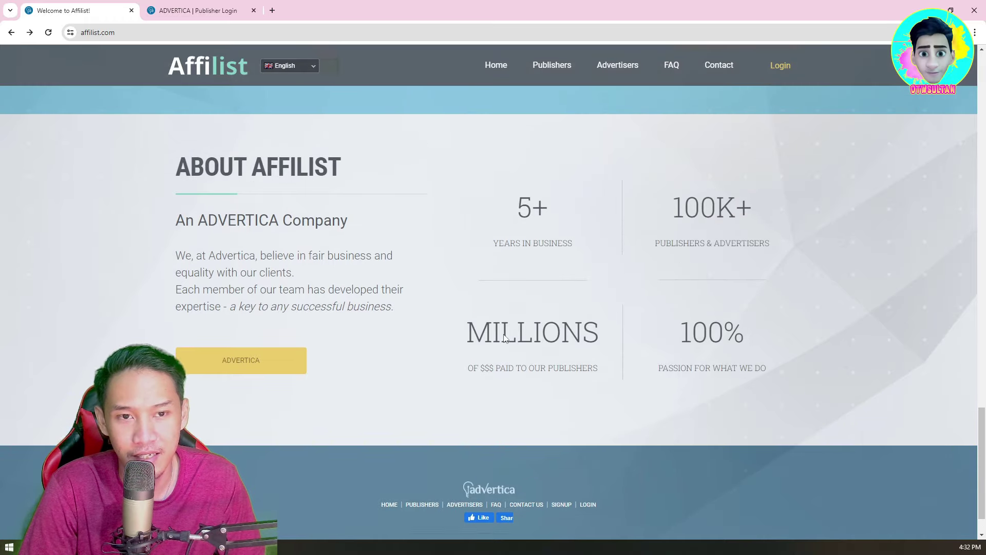
{"action": "scroll", "coordinate": [513, 208], "scroll_direction": "up", "scroll_amount": 4}
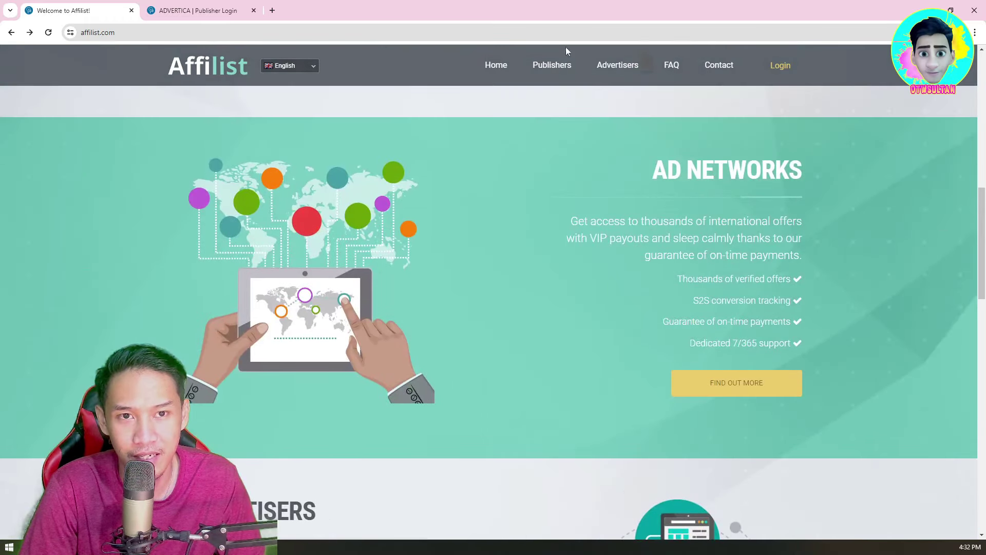
{"action": "scroll", "coordinate": [733, 110], "scroll_direction": "up", "scroll_amount": 12}
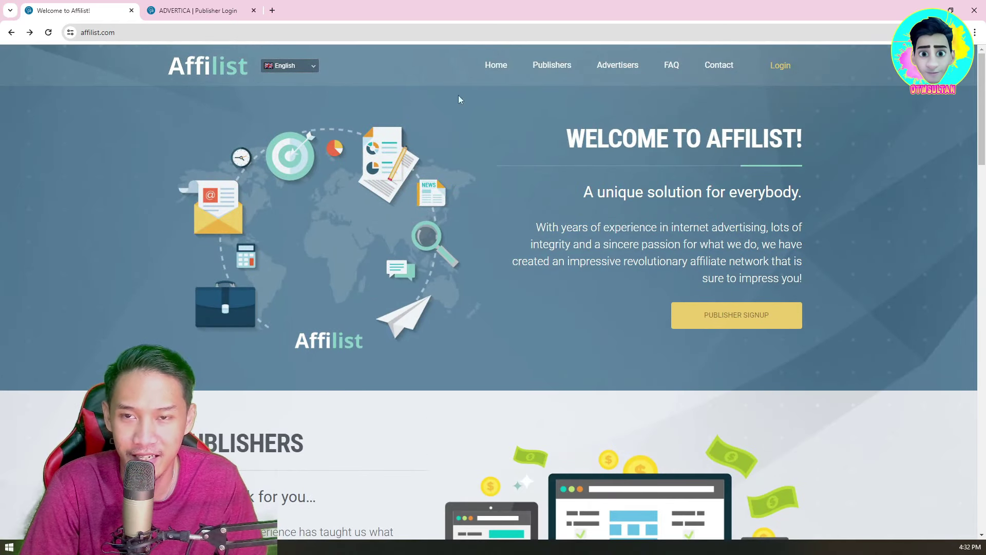
{"action": "scroll", "coordinate": [436, 131], "scroll_direction": "down", "scroll_amount": 3}
{"action": "scroll", "coordinate": [464, 249], "scroll_direction": "up", "scroll_amount": 3}
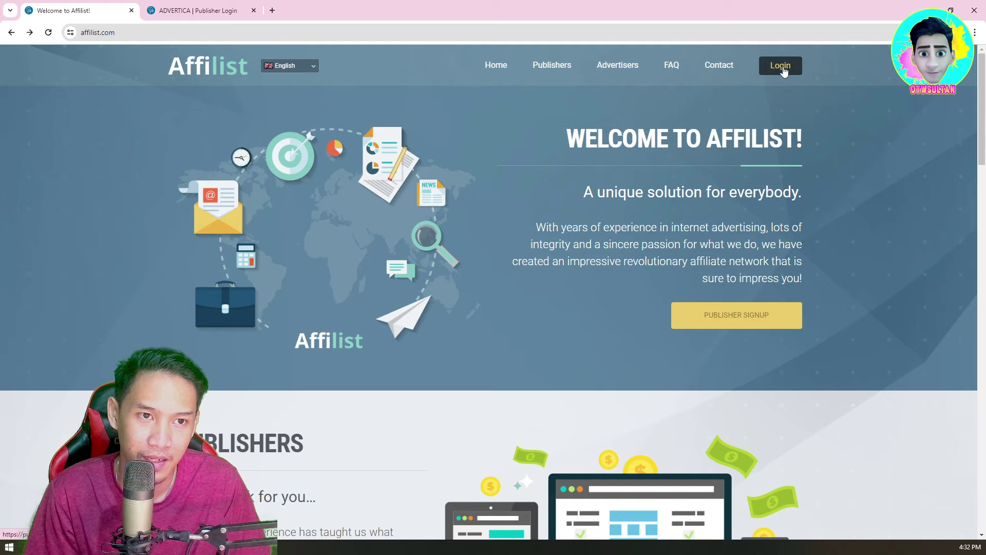
Open the Affilist publisher sign-up form and examine the account type and publisher type choices, keeping personal account and direct publisher.
{"action": "left_click", "coordinate": [748, 321]}
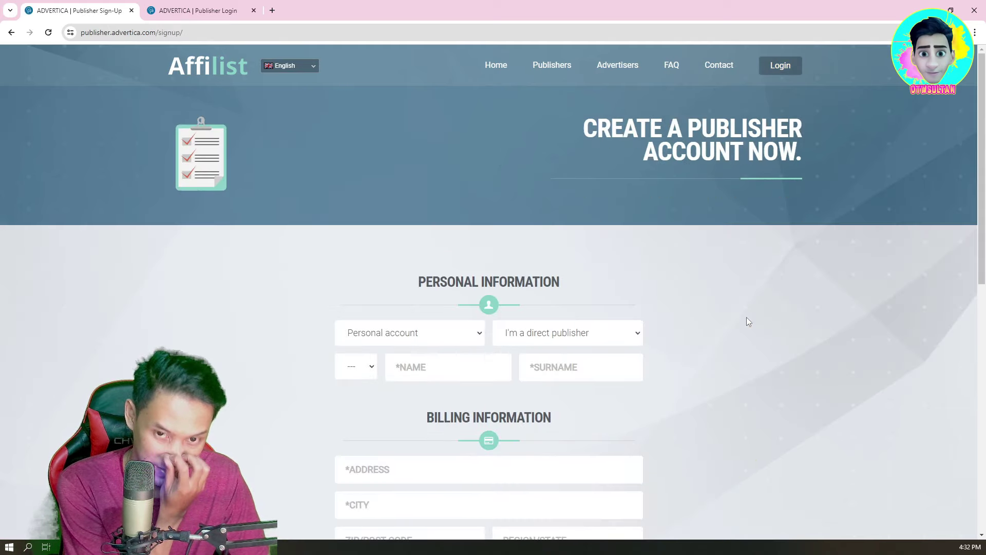
{"action": "scroll", "coordinate": [430, 259], "scroll_direction": "down", "scroll_amount": 3}
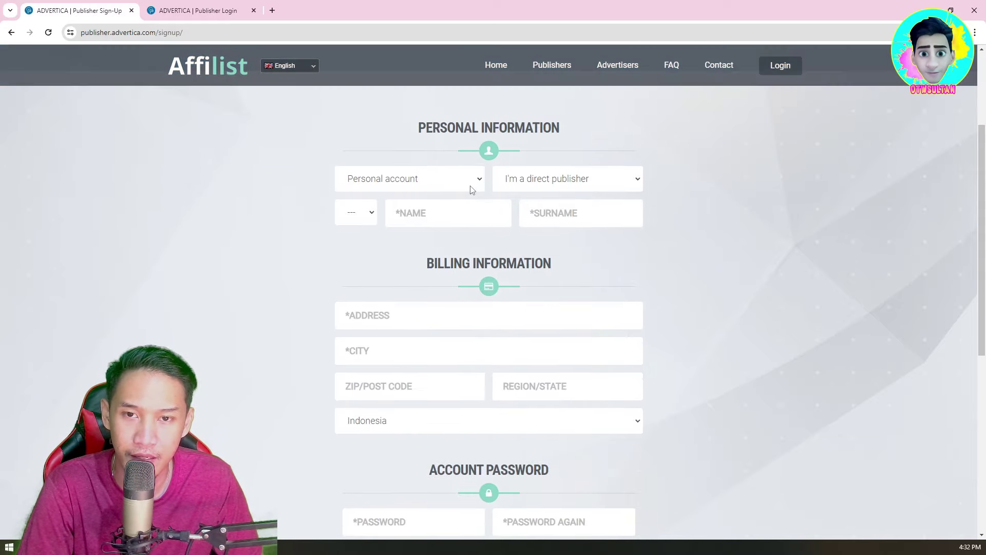
{"action": "left_click", "coordinate": [471, 190]}
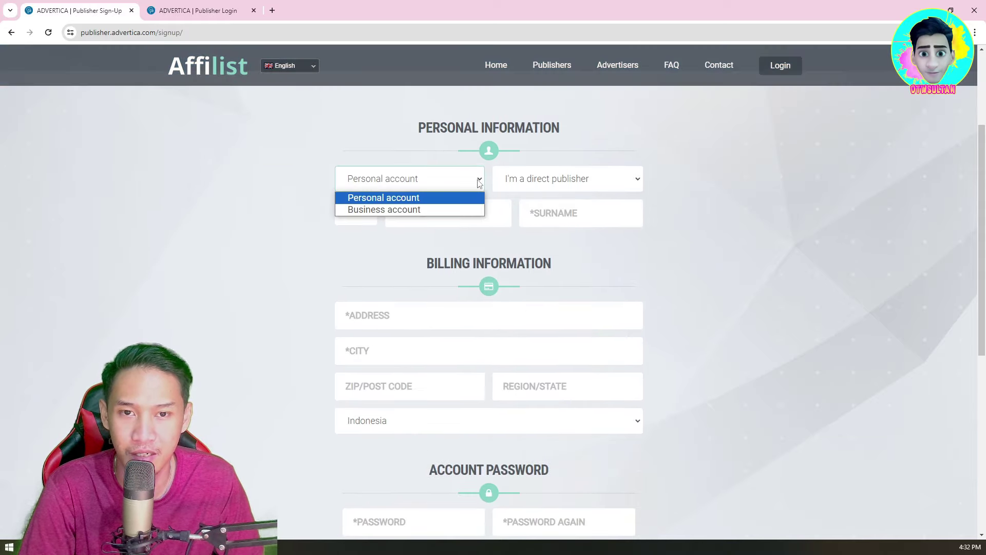
{"action": "left_click", "coordinate": [480, 184]}
{"action": "left_click", "coordinate": [548, 183]}
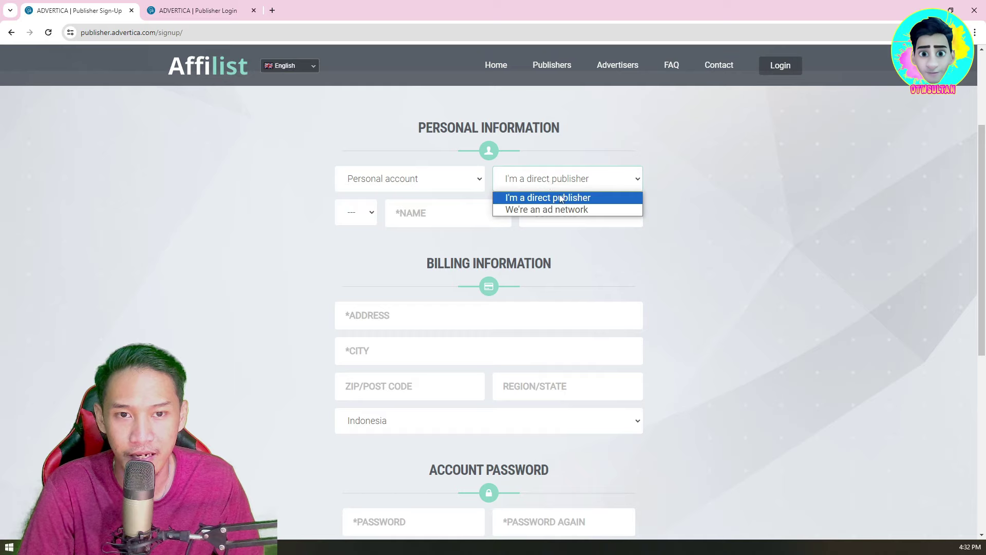
{"action": "left_click", "coordinate": [564, 179]}
{"action": "left_click", "coordinate": [564, 188]}
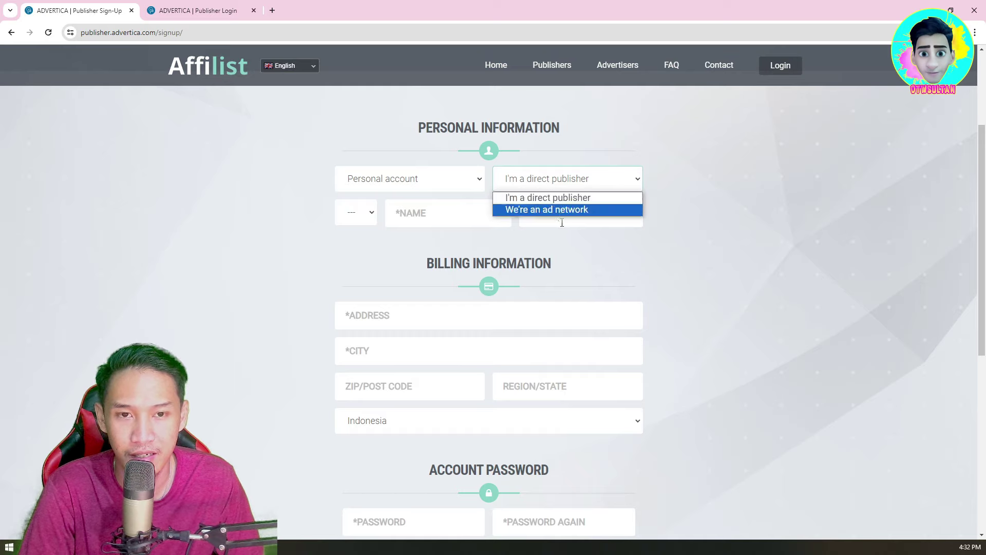
{"action": "left_click", "coordinate": [591, 184]}
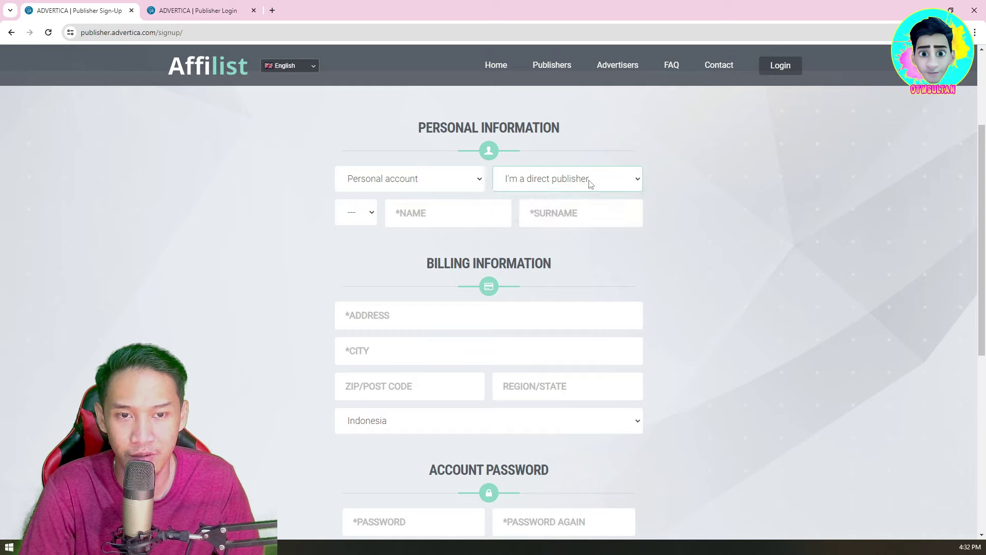
Examine the sign-up form's title choices and its billing, account password and contact fields, including the mobile number field.
{"action": "left_click", "coordinate": [363, 219]}
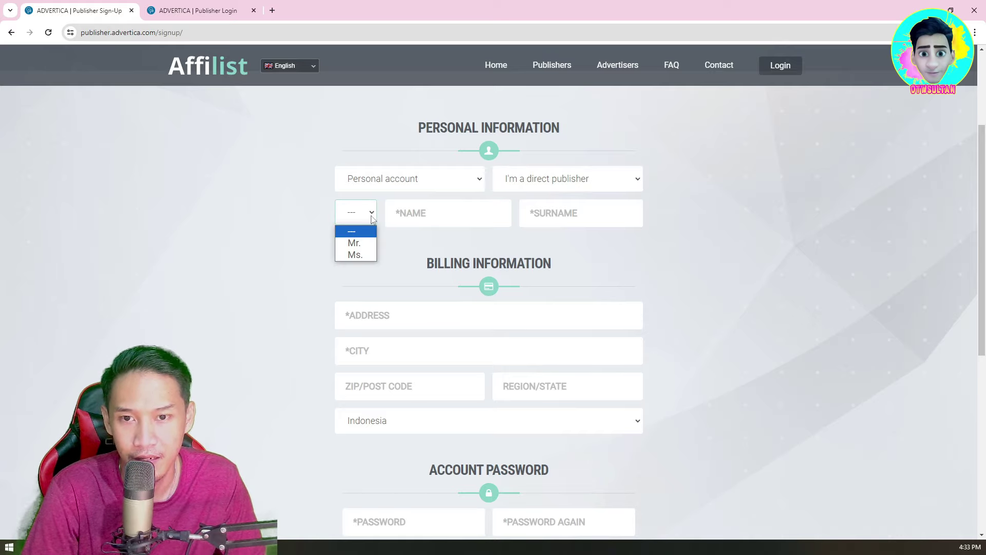
{"action": "left_click", "coordinate": [373, 219]}
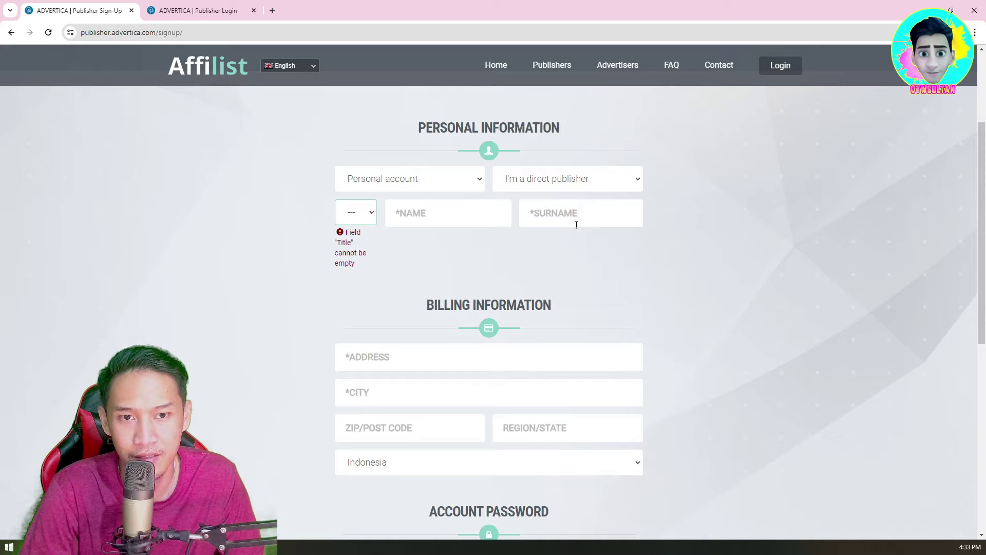
{"action": "scroll", "coordinate": [576, 225], "scroll_direction": "down", "scroll_amount": 3}
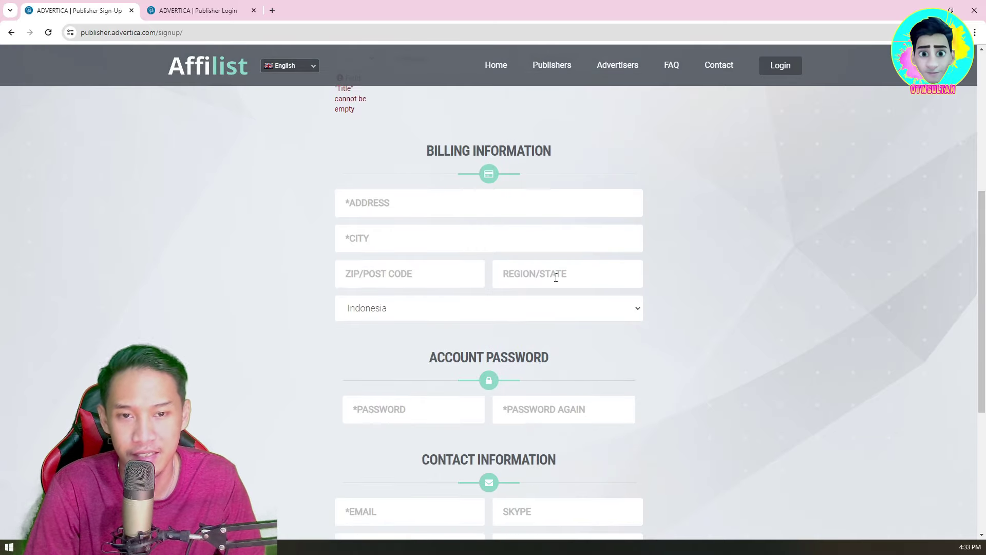
{"action": "scroll", "coordinate": [474, 315], "scroll_direction": "down", "scroll_amount": 3}
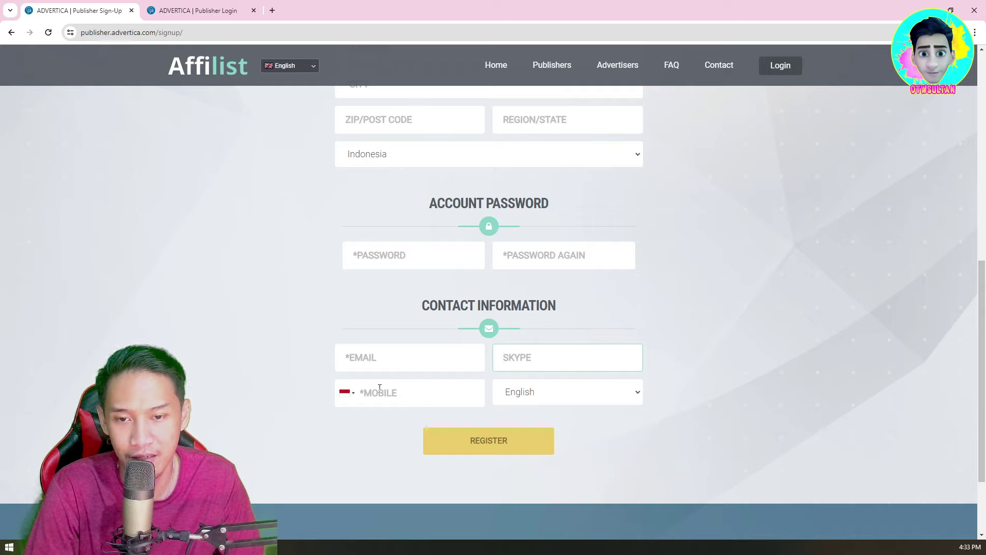
{"action": "left_click", "coordinate": [415, 397]}
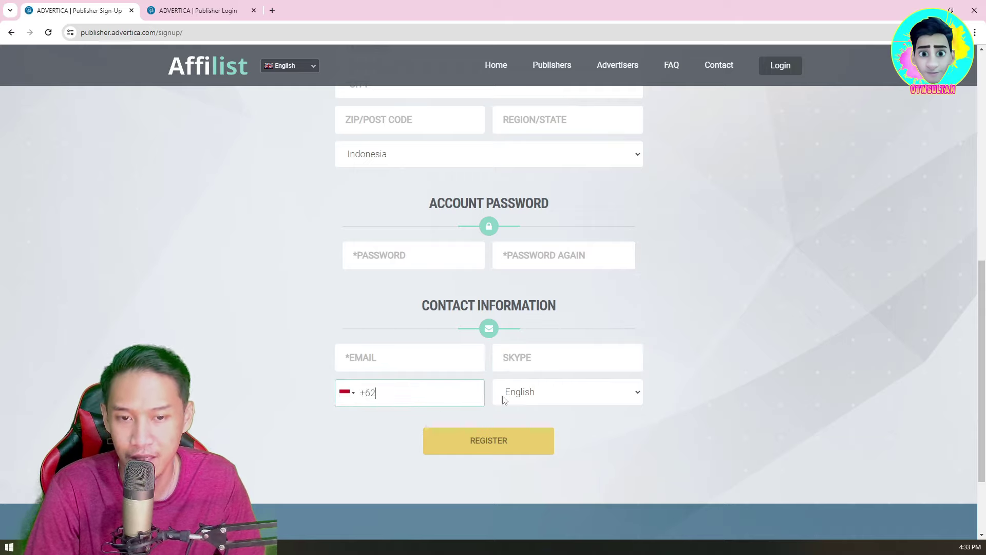
{"action": "left_click", "coordinate": [513, 332]}
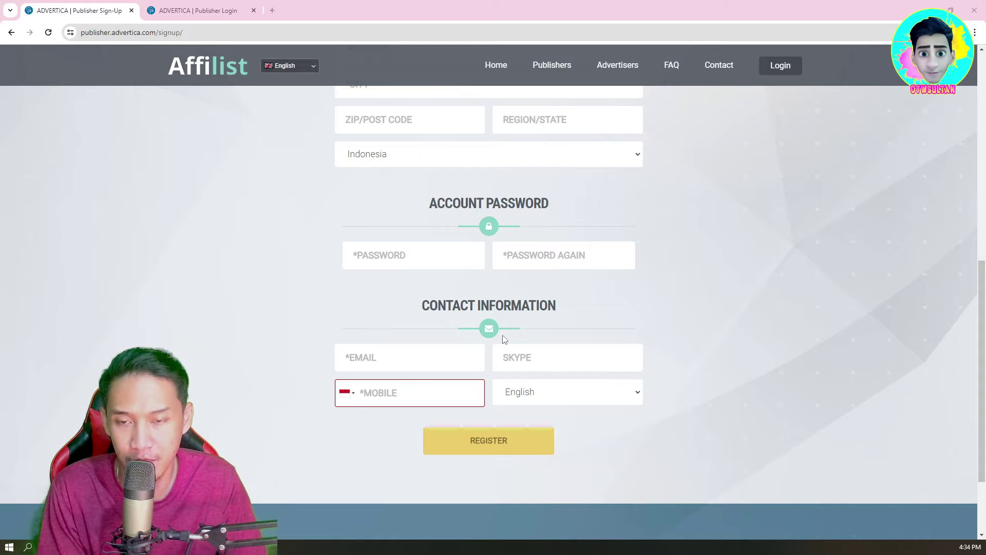
Switch to the Advertica publisher account and examine the dashboard's earnings chart, new offers and top segments.
{"action": "left_click", "coordinate": [195, 14]}
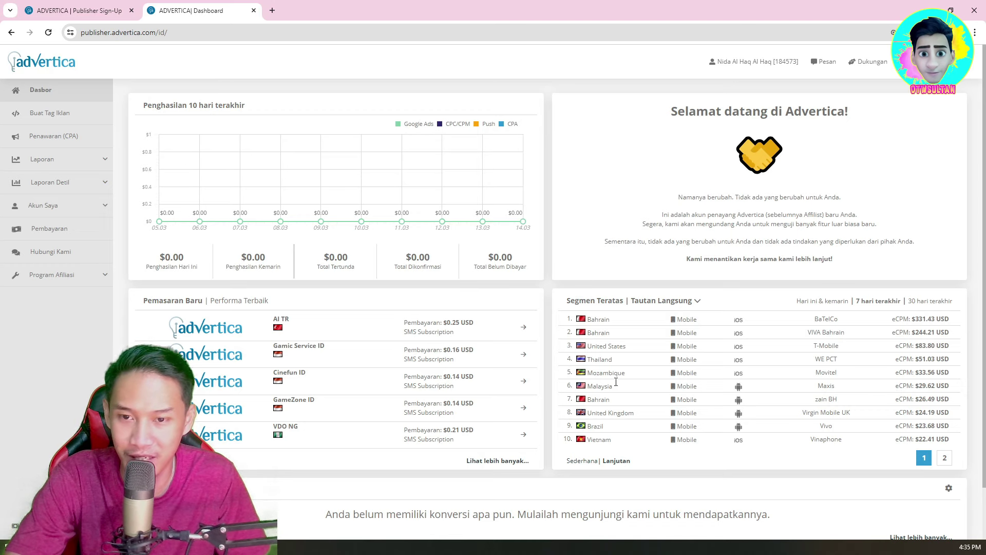
{"action": "scroll", "coordinate": [649, 81], "scroll_direction": "down", "scroll_amount": 3}
{"action": "scroll", "coordinate": [551, 140], "scroll_direction": "up", "scroll_amount": 3}
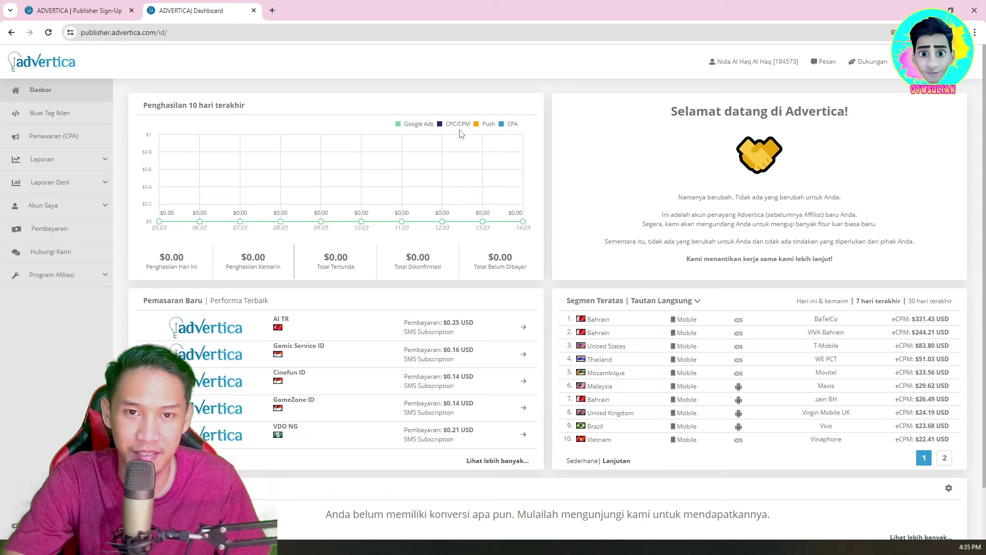
{"action": "scroll", "coordinate": [666, 166], "scroll_direction": "down", "scroll_amount": 1}
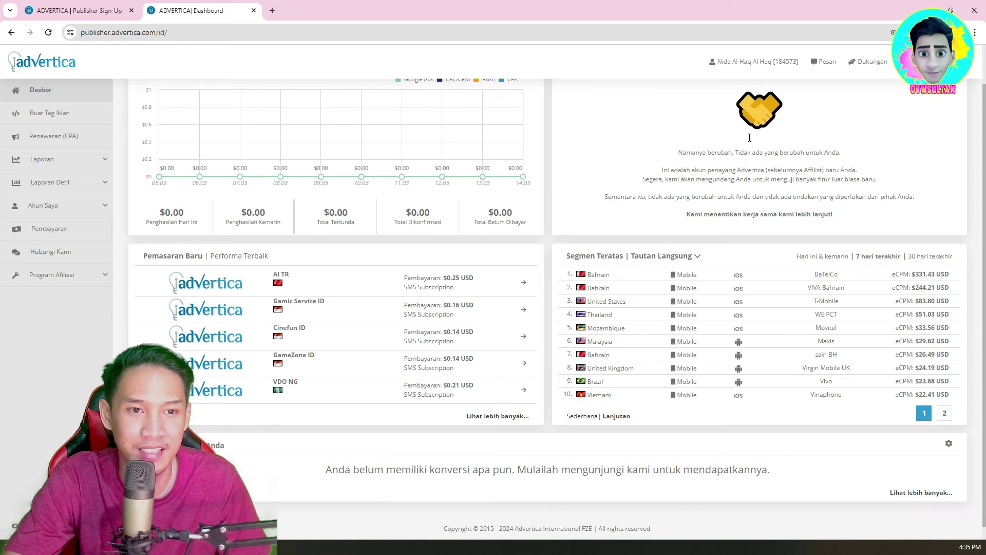
{"action": "scroll", "coordinate": [761, 102], "scroll_direction": "up", "scroll_amount": 1}
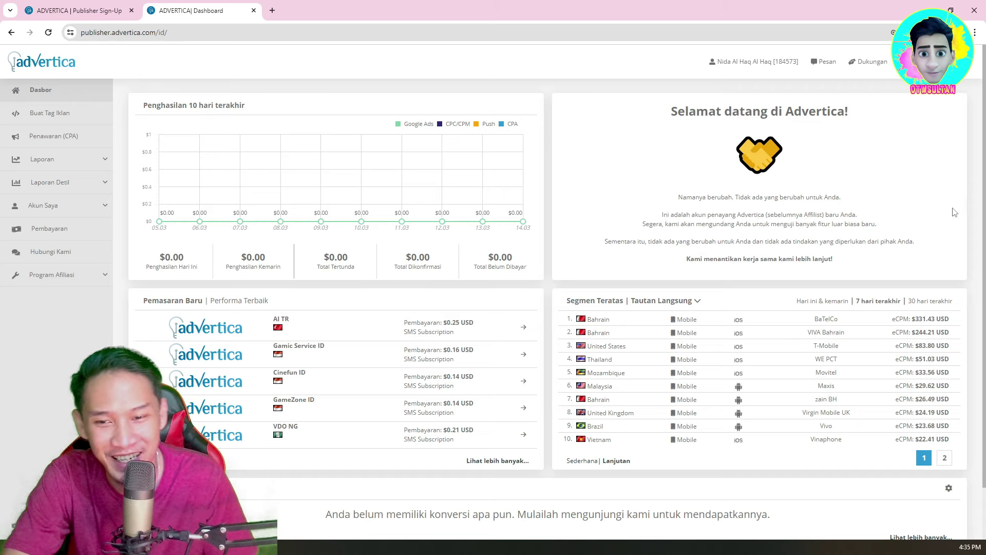
Examine the dashboard's top direct-link segments, including the second page of the list.
{"action": "scroll", "coordinate": [464, 359], "scroll_direction": "down", "scroll_amount": 1}
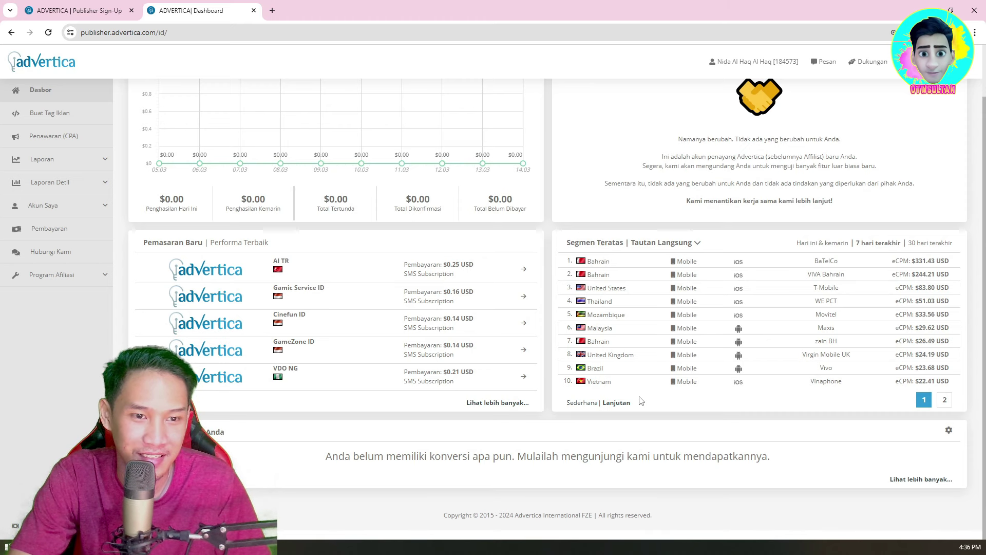
{"action": "left_click", "coordinate": [626, 404]}
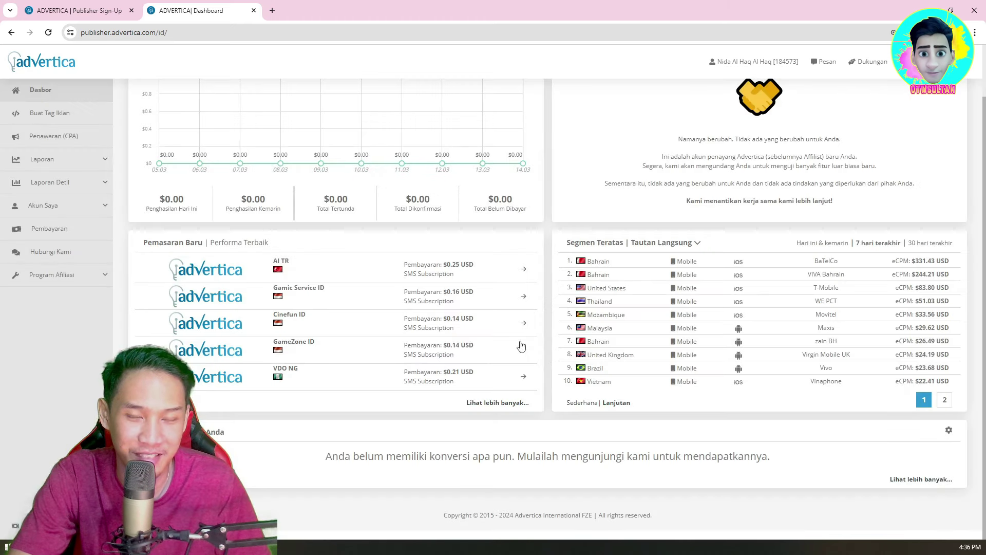
{"action": "left_click", "coordinate": [944, 400]}
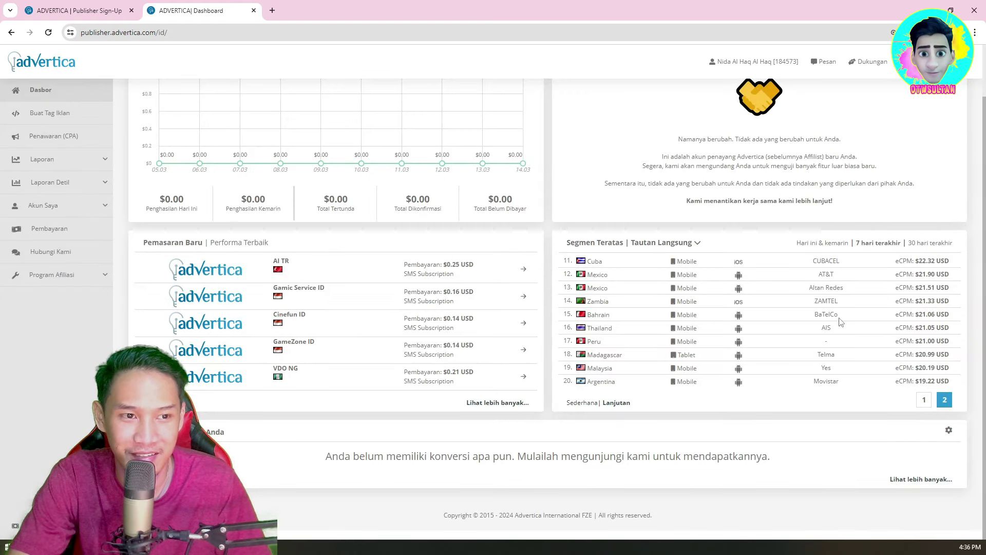
{"action": "scroll", "coordinate": [841, 322], "scroll_direction": "up", "scroll_amount": 1}
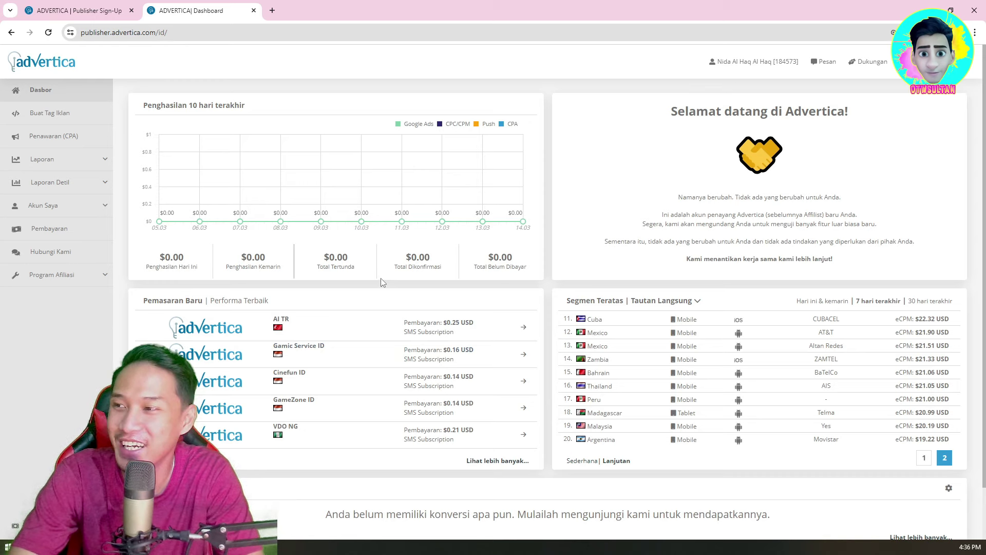
Open the ad tag creation page and examine the available ad formats and the push notification tag.
{"action": "left_click", "coordinate": [78, 113]}
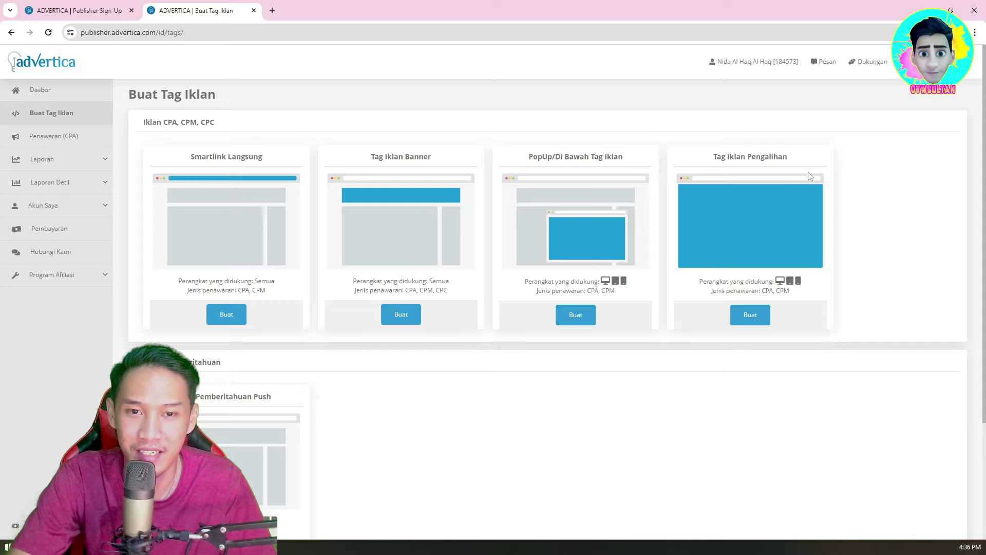
{"action": "scroll", "coordinate": [817, 162], "scroll_direction": "down", "scroll_amount": 3}
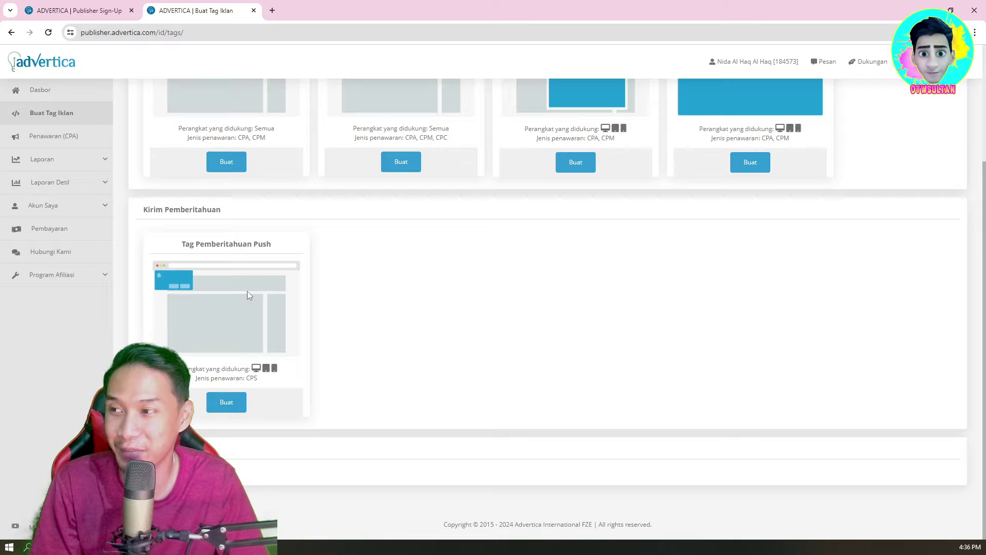
{"action": "scroll", "coordinate": [108, 287], "scroll_direction": "up", "scroll_amount": 2}
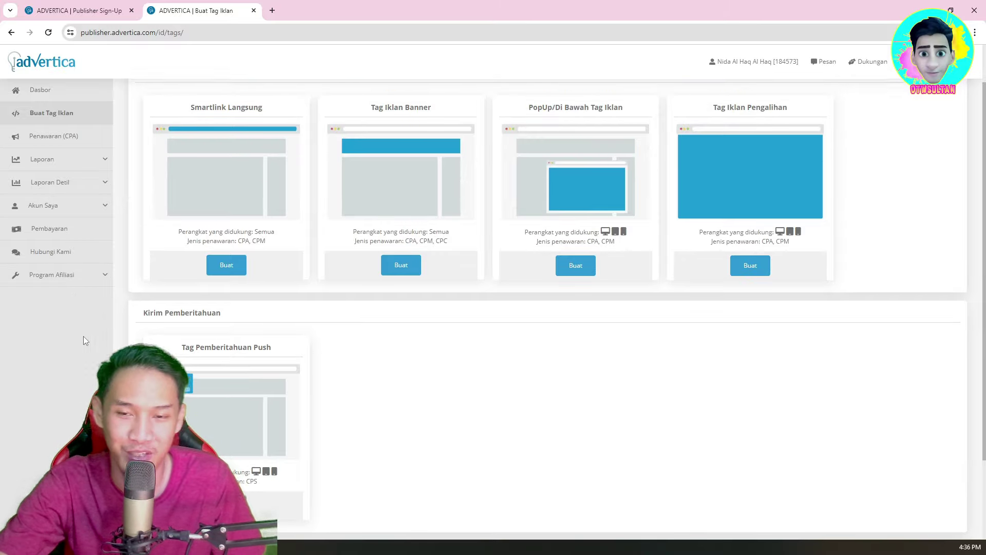
{"action": "scroll", "coordinate": [83, 336], "scroll_direction": "up", "scroll_amount": 1}
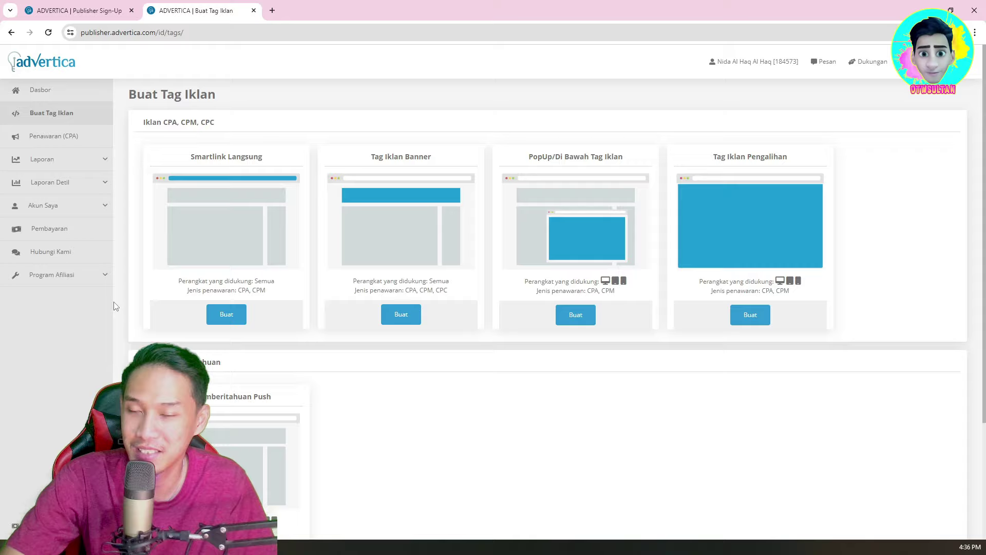
Start creating a direct Smartlink and set its ad placement name to "smarlink".
{"action": "left_click", "coordinate": [240, 314]}
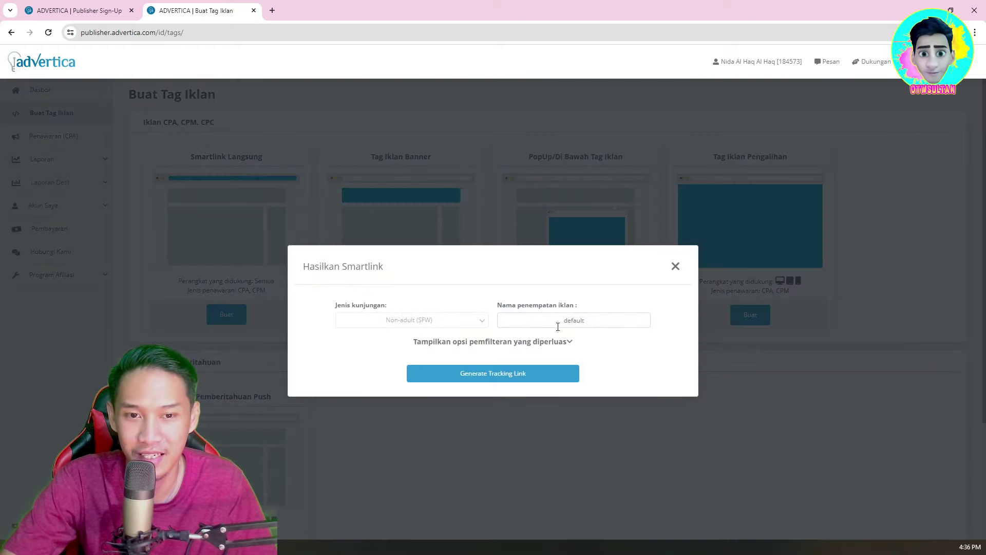
{"action": "left_click", "coordinate": [561, 324]}
{"action": "left_click_drag", "start_coordinate": [593, 329], "coordinate": [541, 322]}
{"action": "type", "text": "s"}
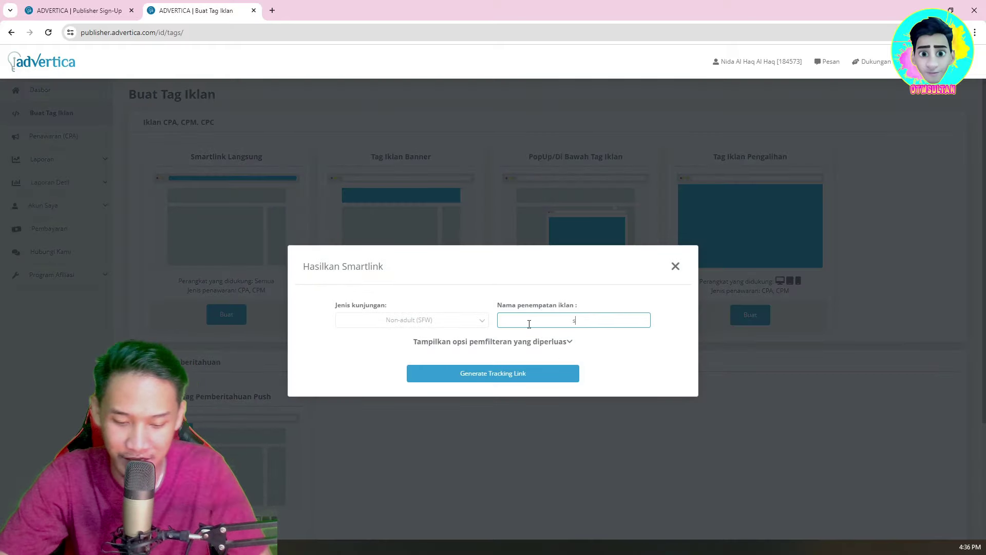
{"action": "type", "text": "marlink"}
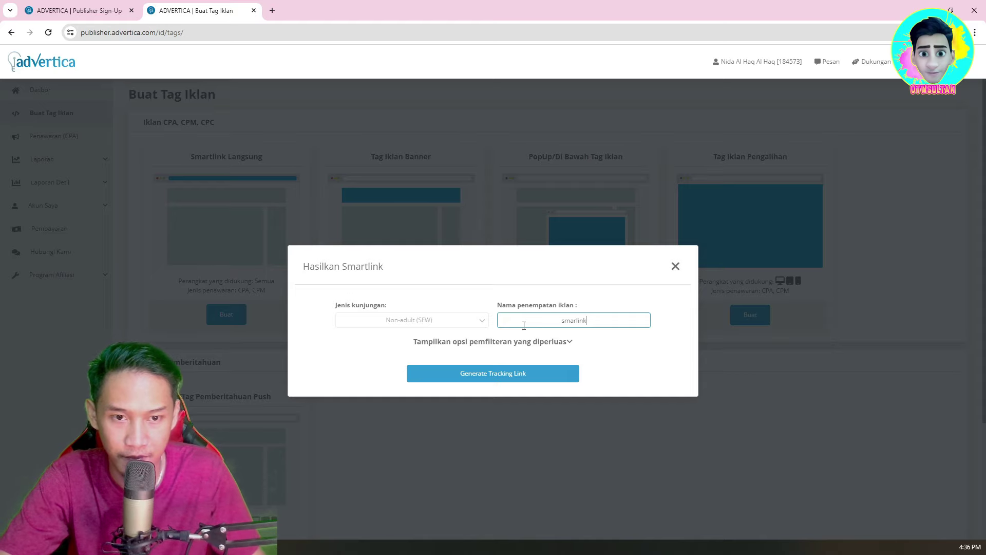
Expand the Smartlink's filtering options and examine the list of allowed offer categories.
{"action": "left_click", "coordinate": [530, 342]}
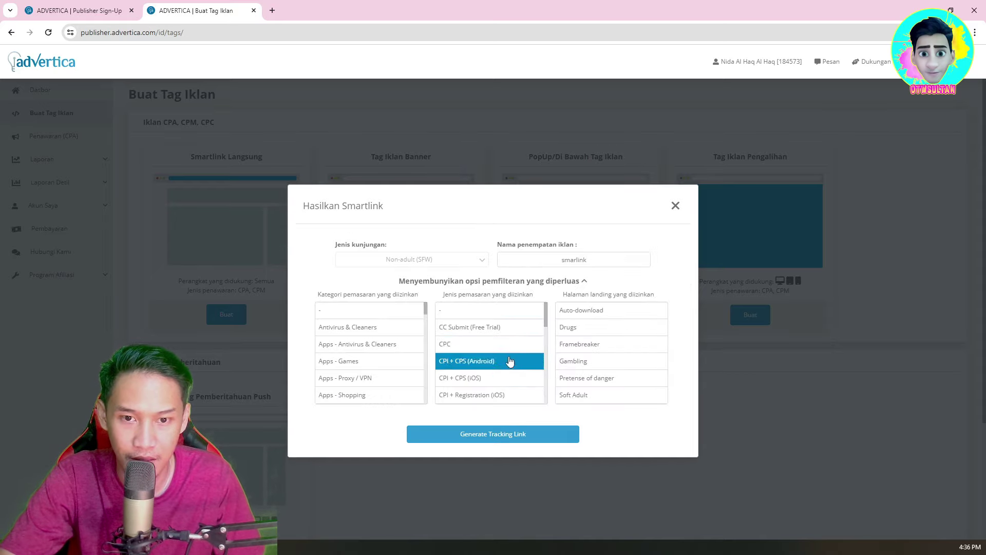
{"action": "left_click", "coordinate": [413, 312]}
{"action": "left_click", "coordinate": [362, 327]}
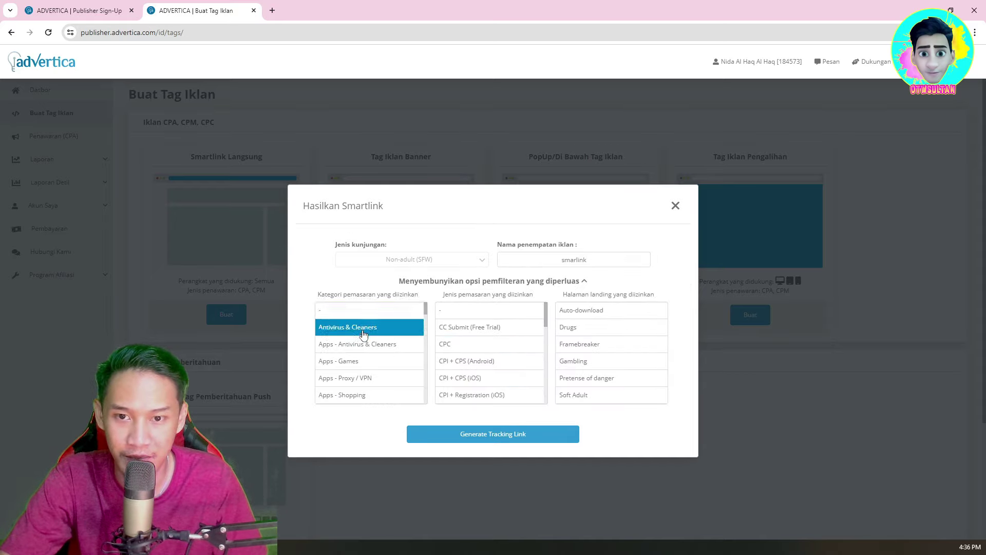
{"action": "left_click", "coordinate": [365, 345]}
{"action": "scroll", "coordinate": [365, 346], "scroll_direction": "down", "scroll_amount": 1}
{"action": "left_click", "coordinate": [365, 345]}
{"action": "left_click", "coordinate": [364, 329]}
{"action": "left_click", "coordinate": [352, 314]}
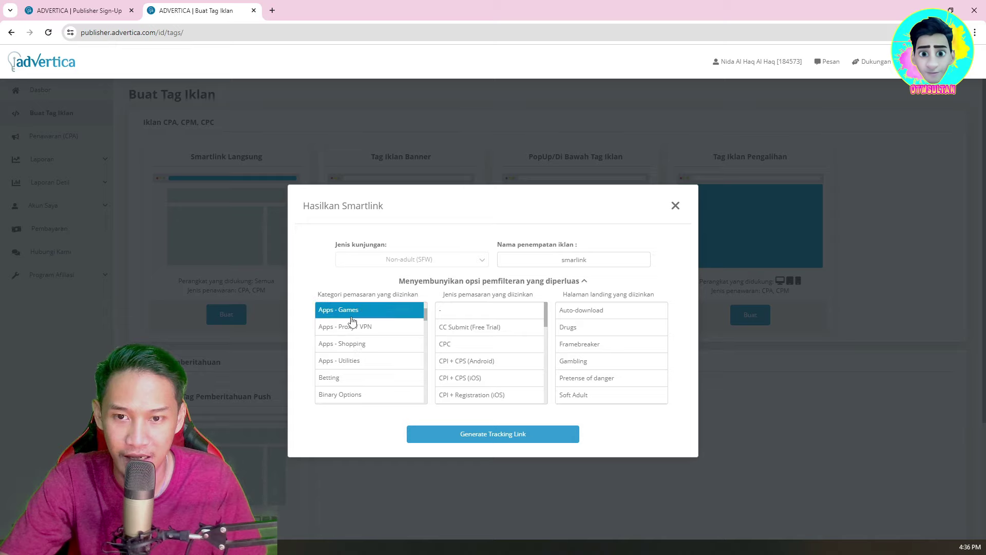
{"action": "left_click", "coordinate": [377, 328]}
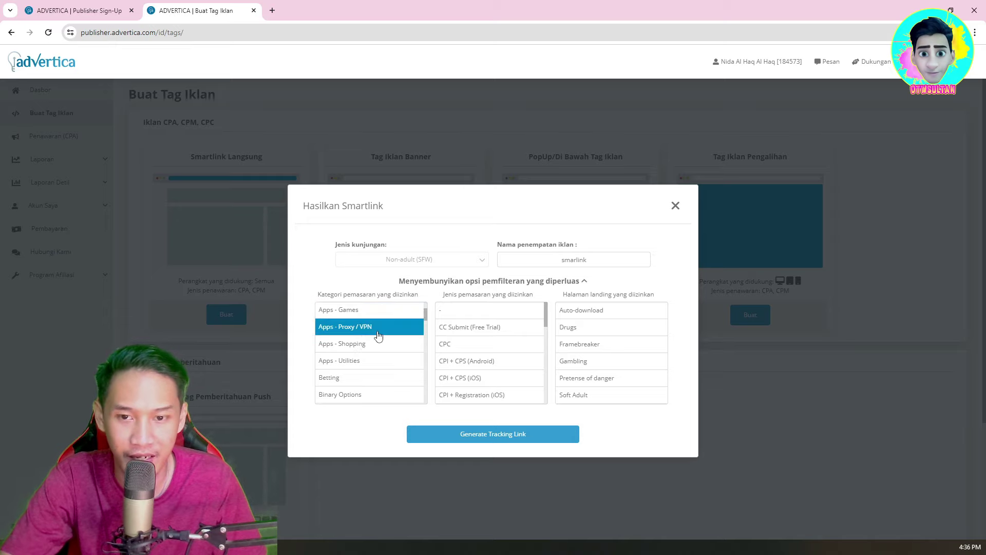
{"action": "scroll", "coordinate": [379, 336], "scroll_direction": "down", "scroll_amount": 1}
{"action": "left_click", "coordinate": [378, 333]}
{"action": "left_click", "coordinate": [379, 343]}
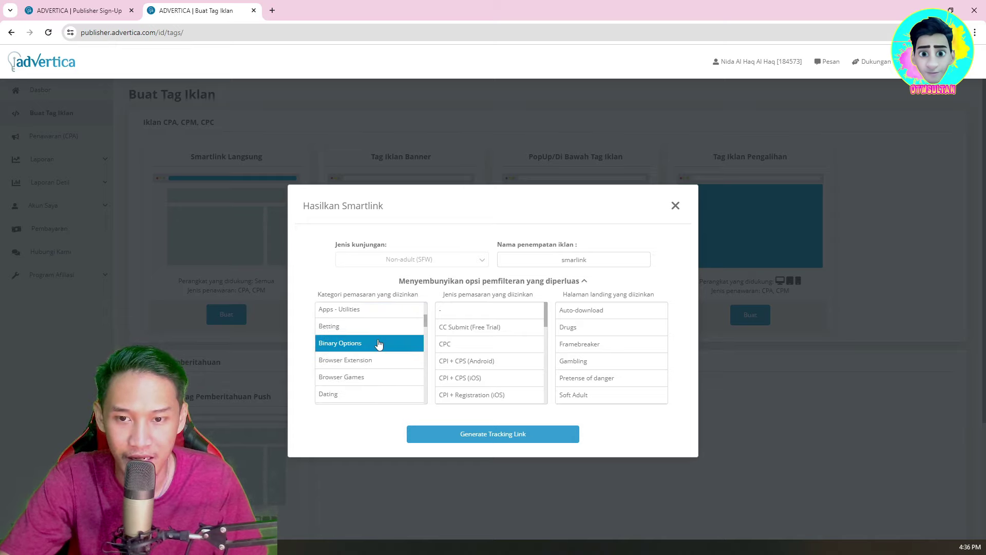
{"action": "scroll", "coordinate": [378, 343], "scroll_direction": "down", "scroll_amount": 3}
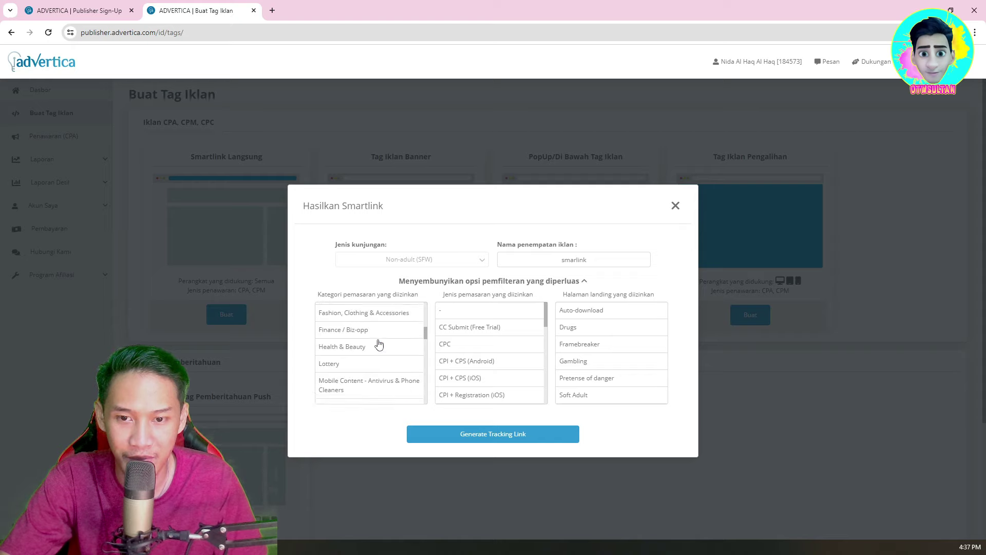
{"action": "left_click", "coordinate": [363, 329]}
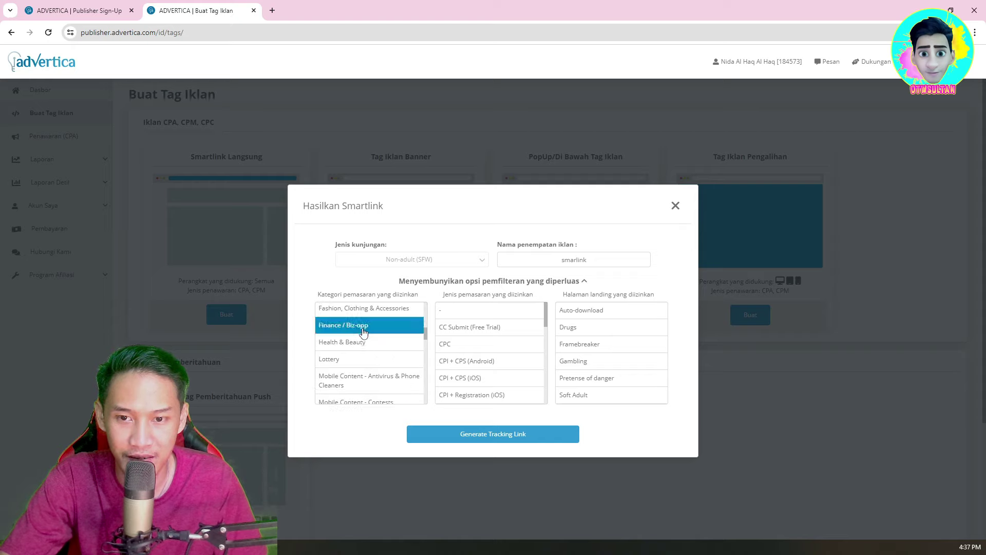
{"action": "scroll", "coordinate": [363, 332], "scroll_direction": "down", "scroll_amount": 2}
{"action": "left_click", "coordinate": [363, 331]}
{"action": "scroll", "coordinate": [363, 332], "scroll_direction": "down", "scroll_amount": 4}
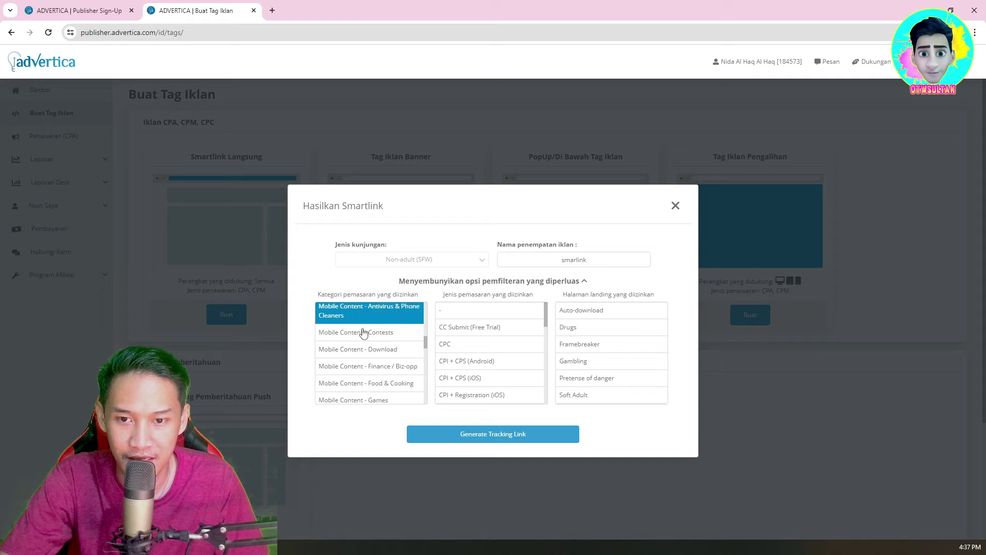
{"action": "left_click", "coordinate": [364, 335]}
Examine the allowed offer types in the Smartlink's filtering options, from CC Submit through the CPI and subscription types.
{"action": "left_click", "coordinate": [474, 331]}
{"action": "scroll", "coordinate": [473, 341], "scroll_direction": "down", "scroll_amount": 2}
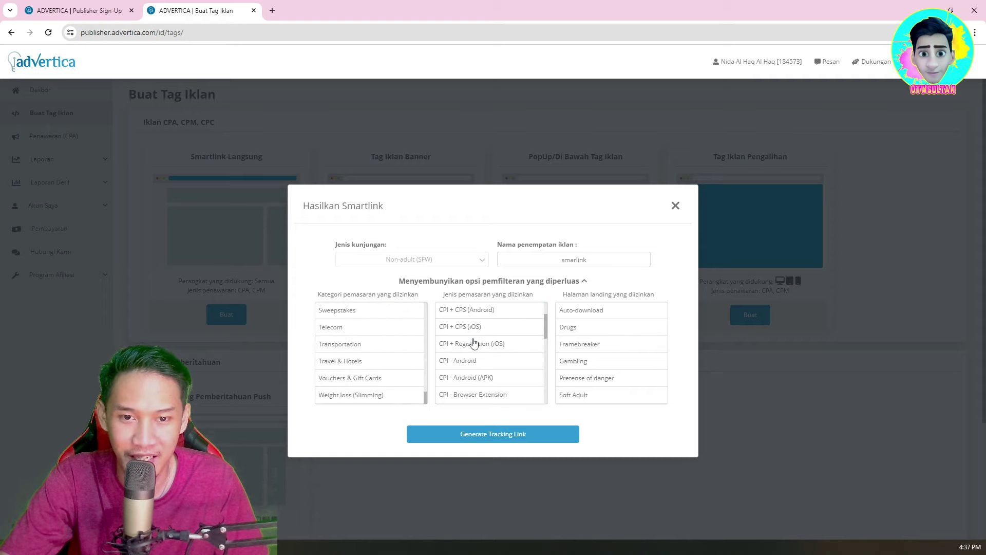
{"action": "left_click", "coordinate": [473, 341]}
{"action": "scroll", "coordinate": [475, 340], "scroll_direction": "up", "scroll_amount": 2}
{"action": "left_click", "coordinate": [477, 340]}
{"action": "left_click", "coordinate": [476, 334]}
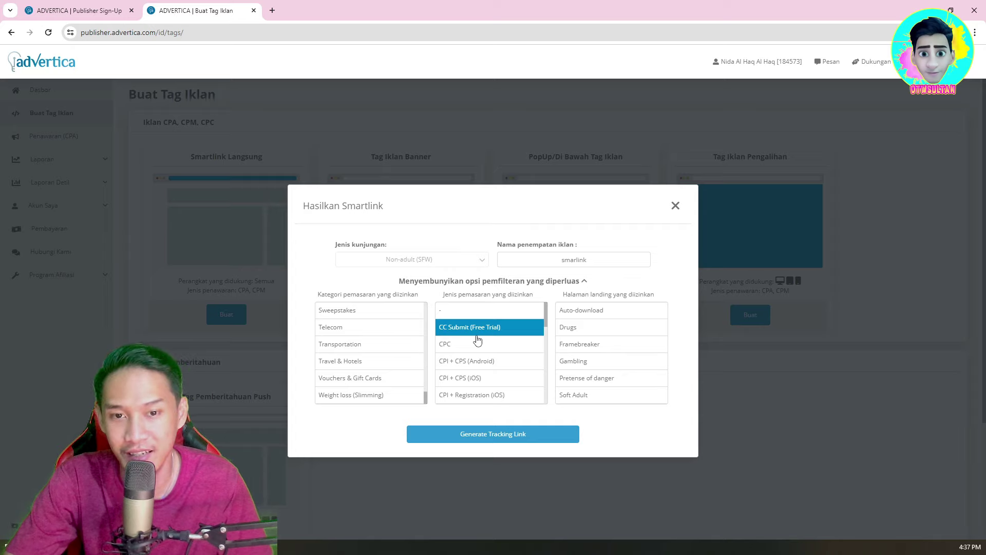
{"action": "scroll", "coordinate": [477, 337], "scroll_direction": "down", "scroll_amount": 2}
{"action": "left_click", "coordinate": [477, 337]}
{"action": "scroll", "coordinate": [477, 337], "scroll_direction": "up", "scroll_amount": 2}
{"action": "left_click", "coordinate": [477, 335]}
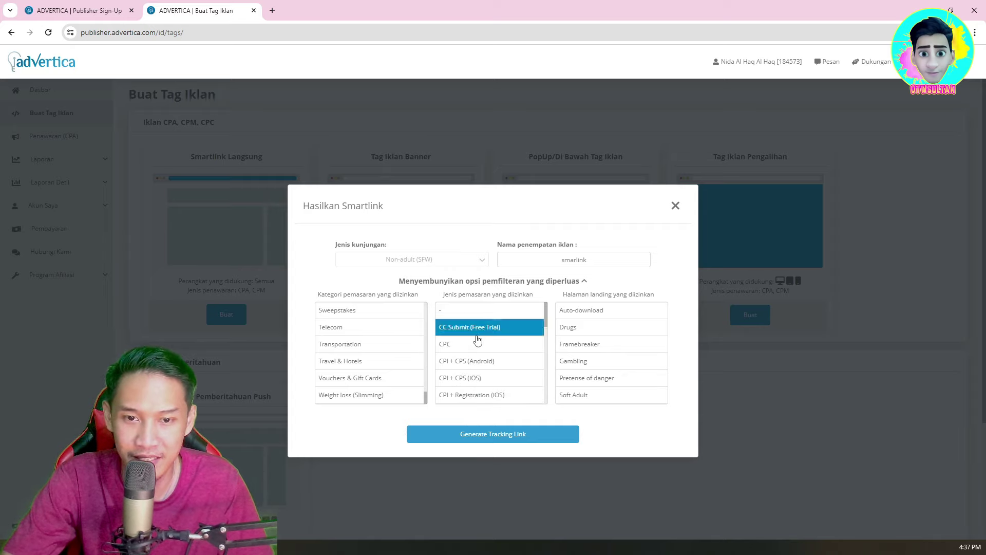
{"action": "left_click_drag", "start_coordinate": [477, 336], "coordinate": [480, 359]}
{"action": "scroll", "coordinate": [477, 370], "scroll_direction": "down", "scroll_amount": 6}
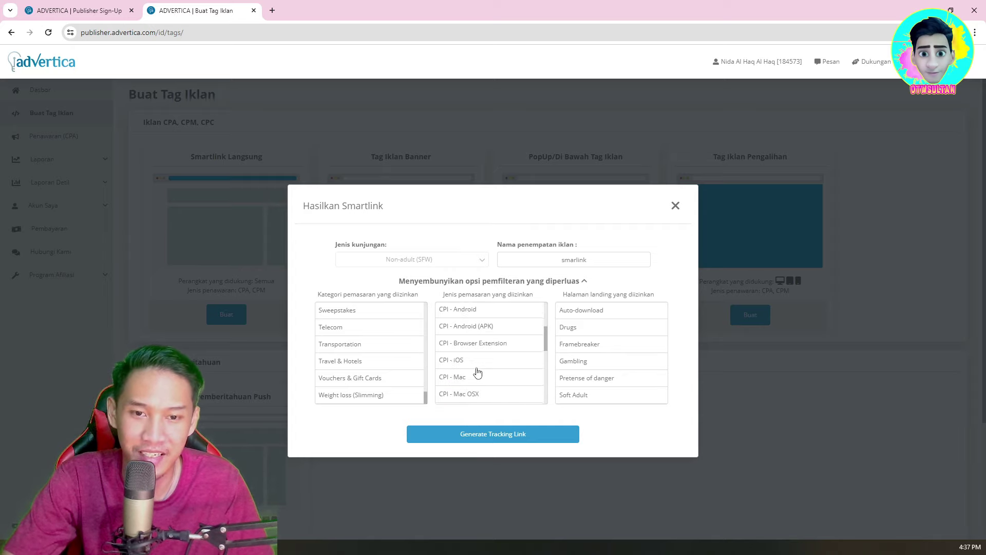
{"action": "left_click", "coordinate": [476, 360]}
Examine the Smartlink's allowed landing page choices, then close the dialog without generating a tracking link.
{"action": "left_click", "coordinate": [601, 330]}
{"action": "left_click", "coordinate": [599, 346]}
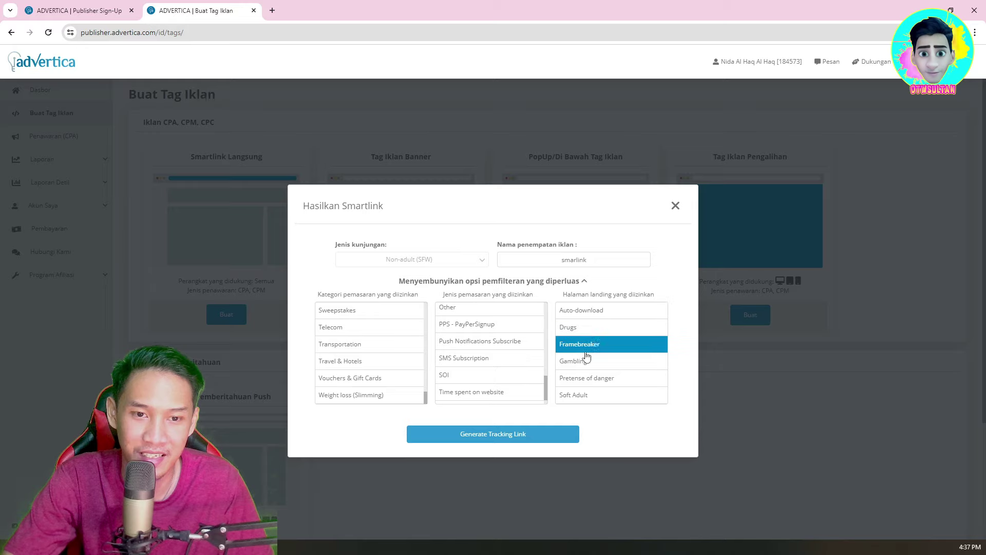
{"action": "left_click", "coordinate": [596, 360]}
{"action": "left_click", "coordinate": [604, 394]}
{"action": "left_click", "coordinate": [605, 378]}
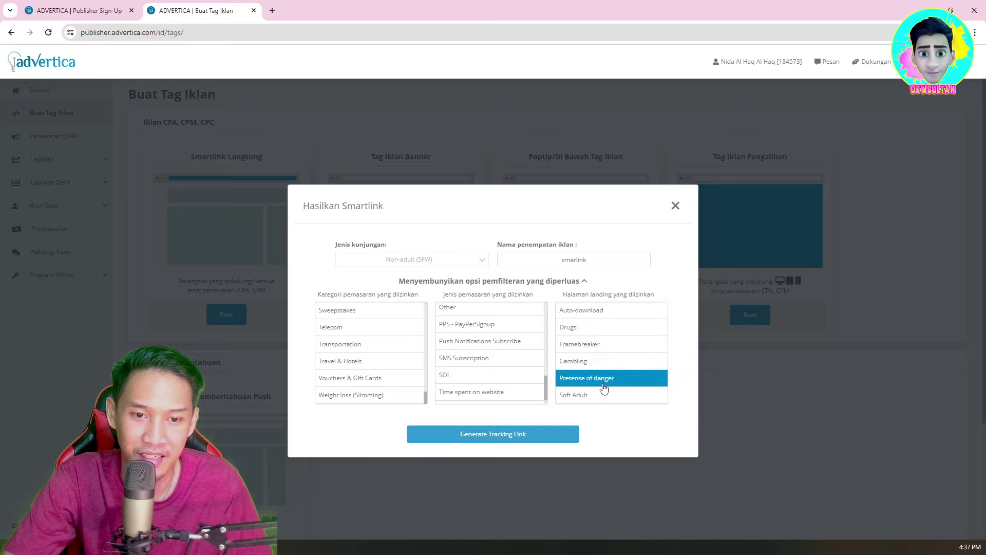
{"action": "left_click", "coordinate": [605, 393]}
{"action": "left_click", "coordinate": [594, 327]}
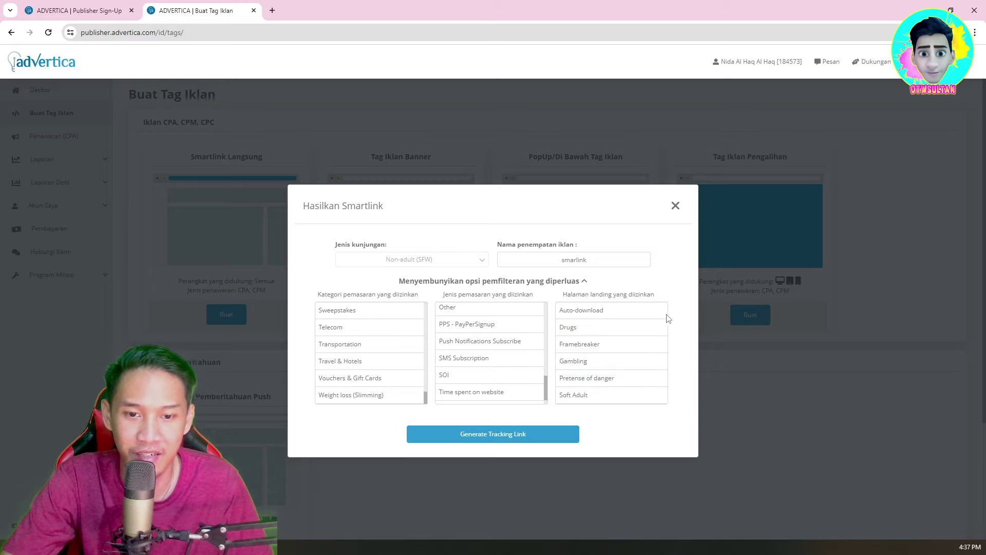
{"action": "left_click", "coordinate": [675, 205]}
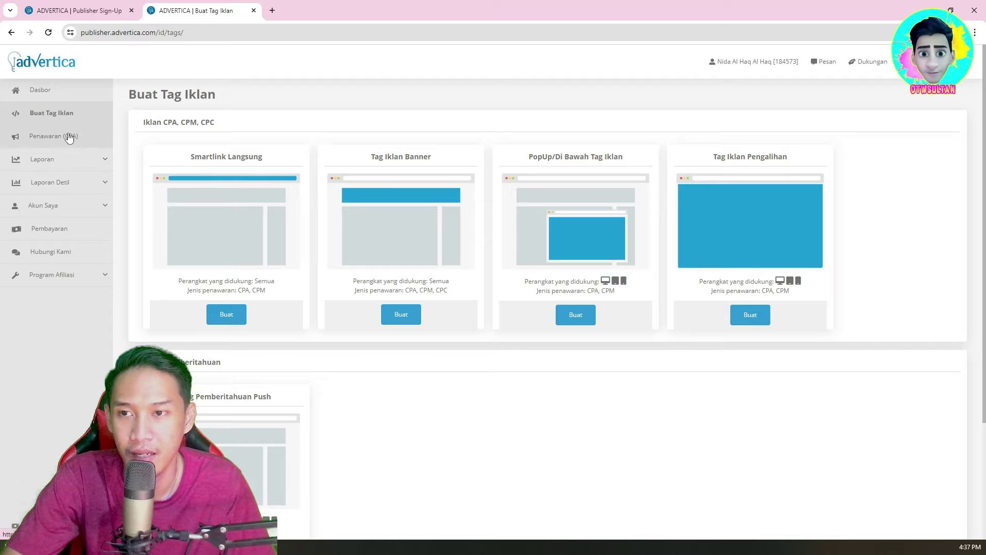
Open the CPA offers page and examine the offer list with its categories, operators, countries and payouts.
{"action": "left_click", "coordinate": [78, 147]}
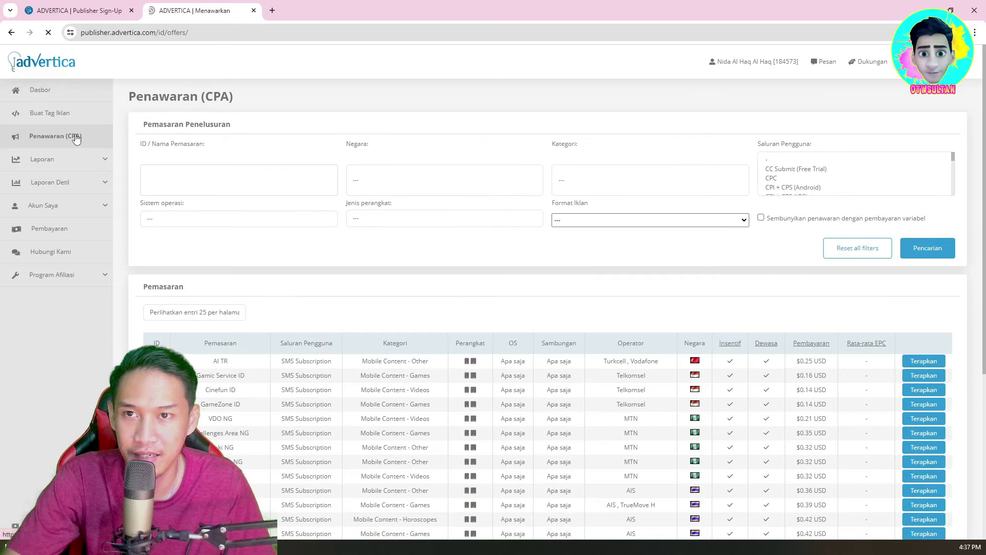
{"action": "scroll", "coordinate": [281, 251], "scroll_direction": "down", "scroll_amount": 5}
{"action": "scroll", "coordinate": [282, 251], "scroll_direction": "up", "scroll_amount": 5}
{"action": "scroll", "coordinate": [283, 251], "scroll_direction": "down", "scroll_amount": 5}
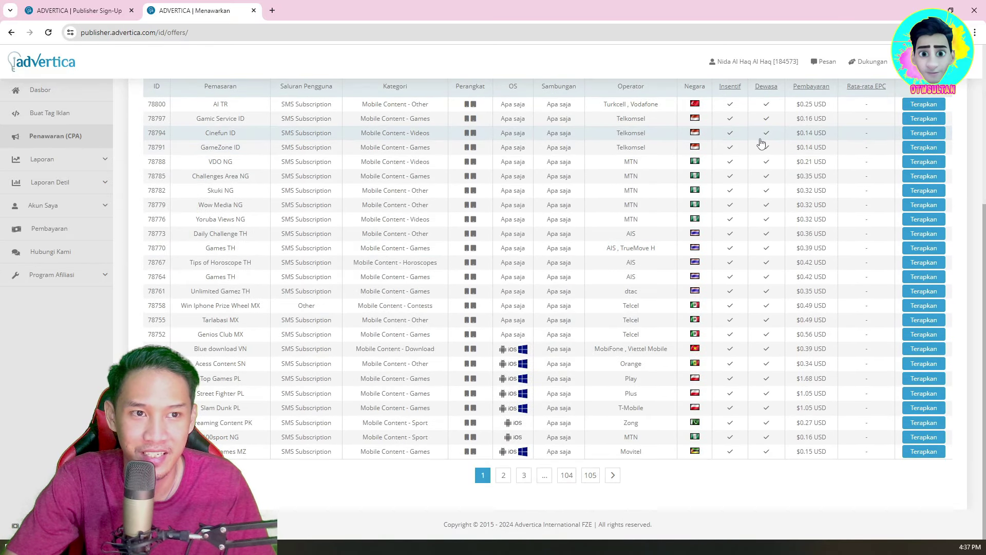
{"action": "scroll", "coordinate": [763, 144], "scroll_direction": "up", "scroll_amount": 2}
{"action": "scroll", "coordinate": [763, 144], "scroll_direction": "up", "scroll_amount": 2}
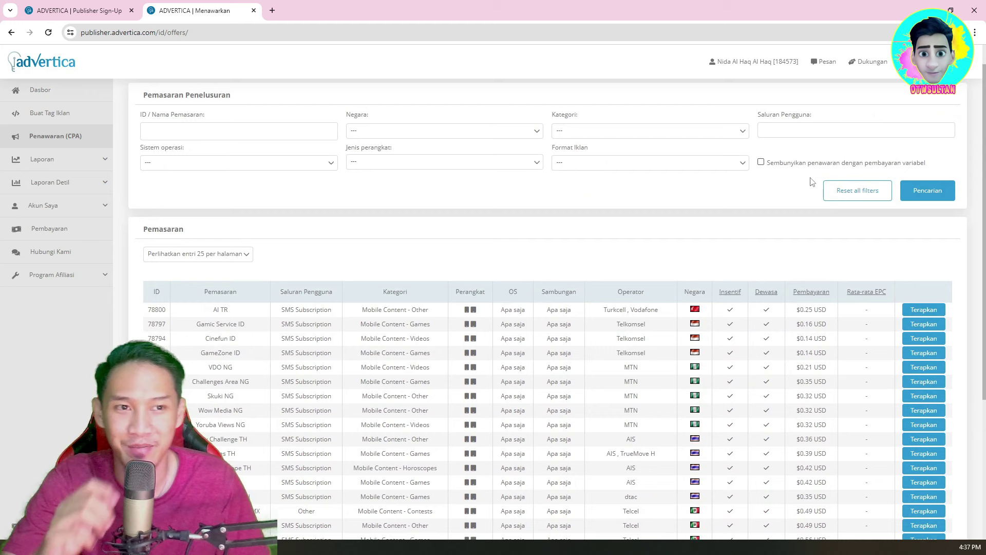
Try to search the CPA offers with the country filter set to Indonesia, and review the offer list.
{"action": "left_click", "coordinate": [183, 125]}
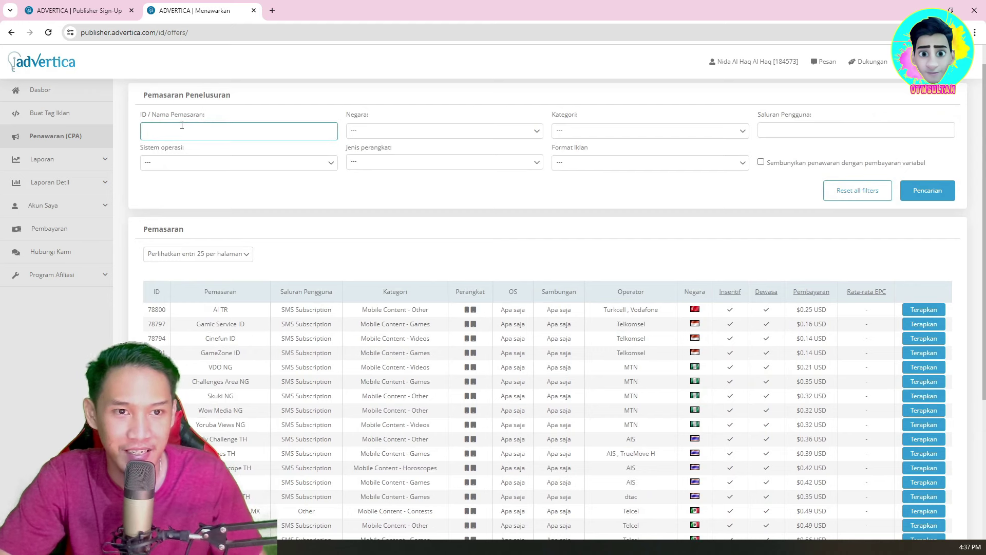
{"action": "left_click", "coordinate": [441, 137]}
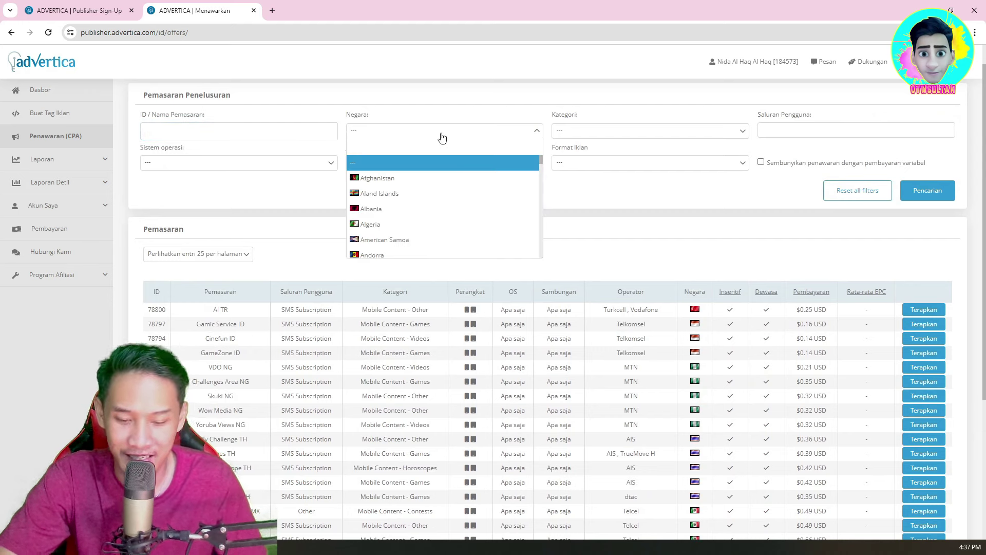
{"action": "type", "text": "indon"}
{"action": "key", "text": "Return"}
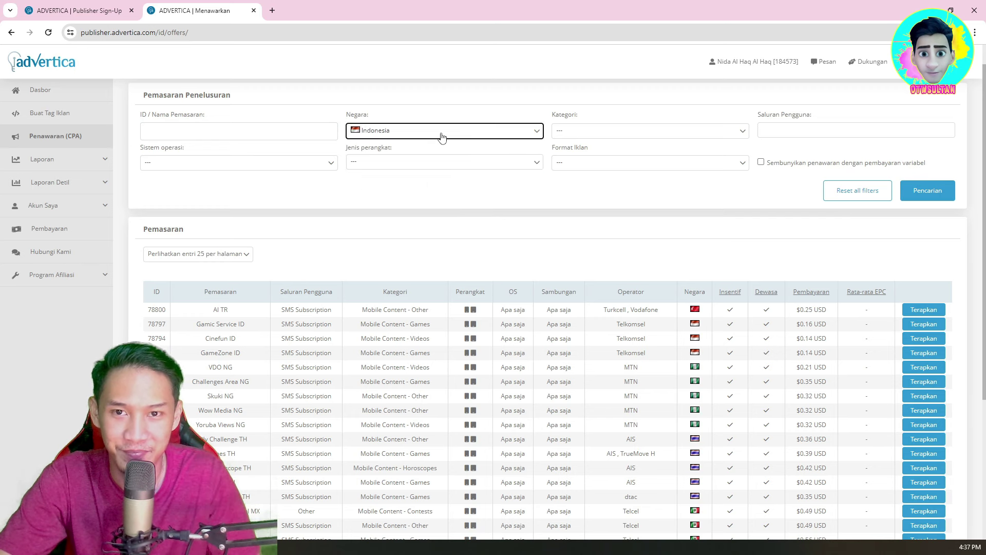
{"action": "left_click", "coordinate": [922, 200]}
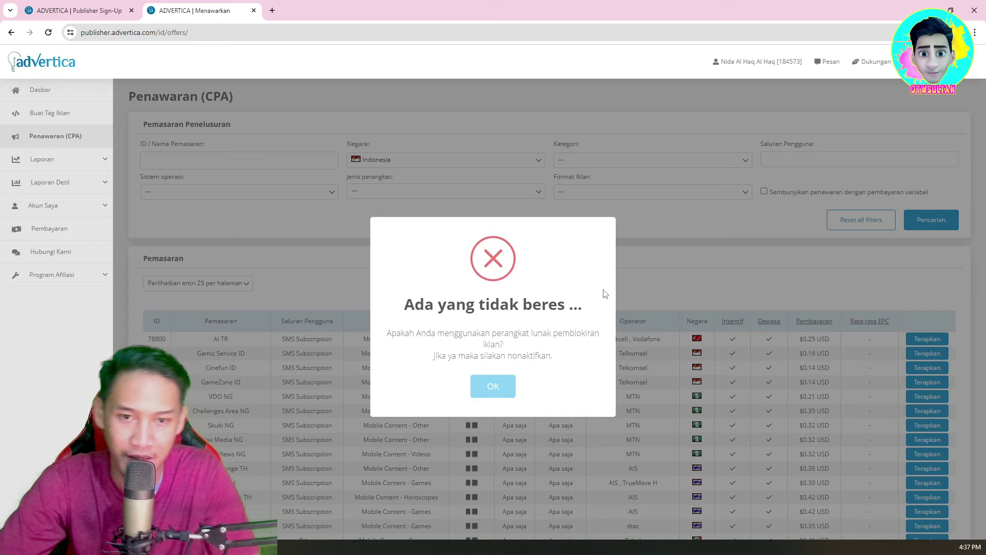
{"action": "left_click", "coordinate": [493, 384]}
{"action": "scroll", "coordinate": [635, 299], "scroll_direction": "down", "scroll_amount": 5}
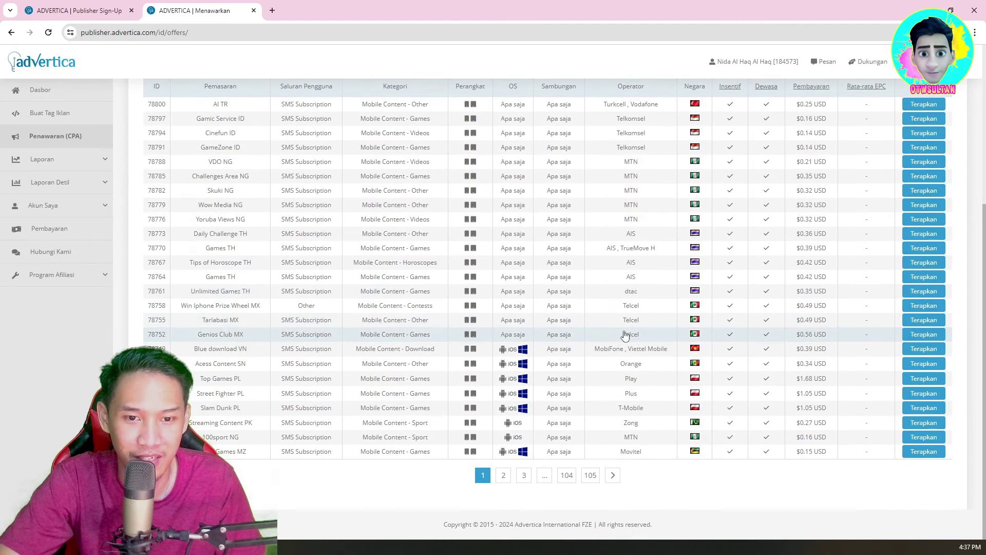
Filter the CPA offers by the country Indonesia and go to the second page of the offer list.
{"action": "scroll", "coordinate": [409, 208], "scroll_direction": "up", "scroll_amount": 5}
{"action": "left_click", "coordinate": [445, 163]}
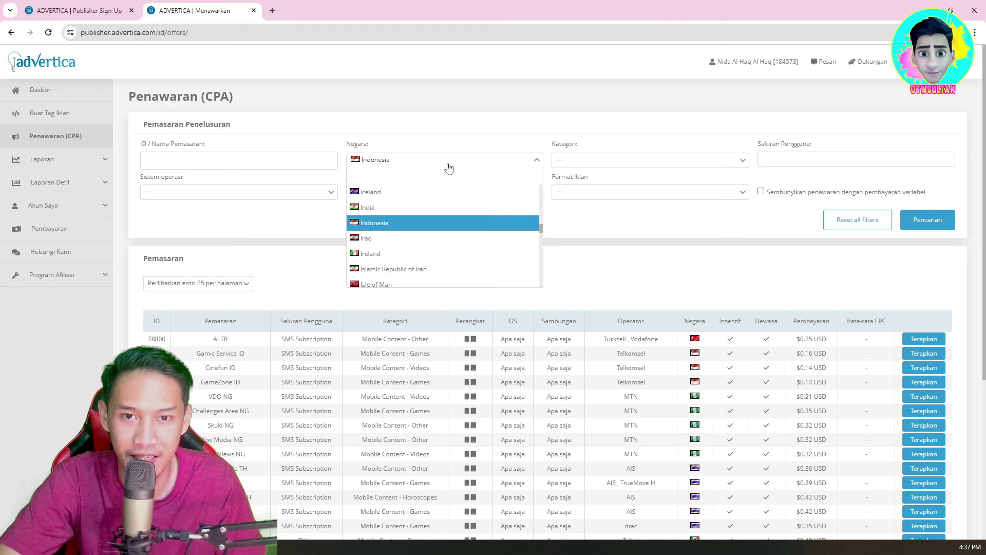
{"action": "left_click", "coordinate": [406, 225]}
{"action": "scroll", "coordinate": [399, 232], "scroll_direction": "down", "scroll_amount": 1}
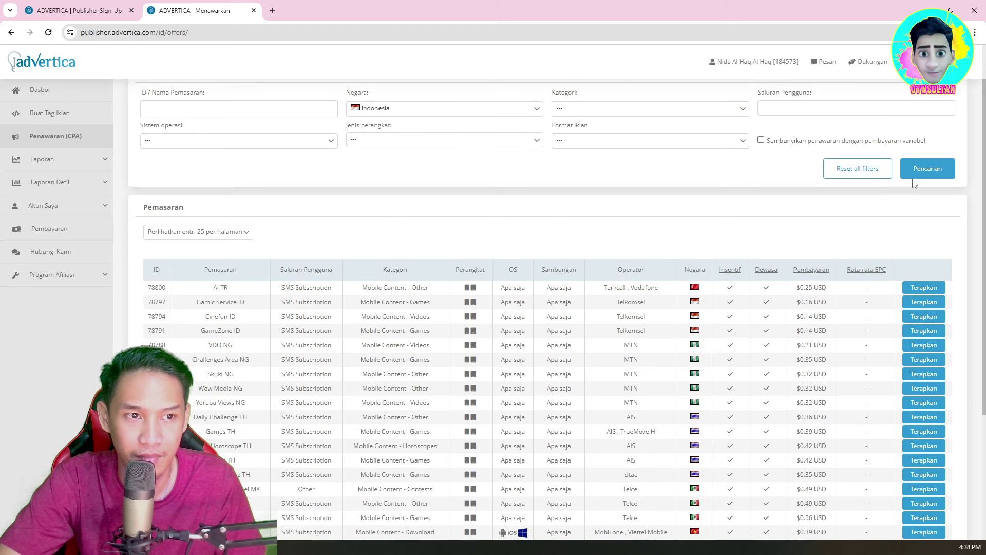
{"action": "scroll", "coordinate": [771, 206], "scroll_direction": "down", "scroll_amount": 4}
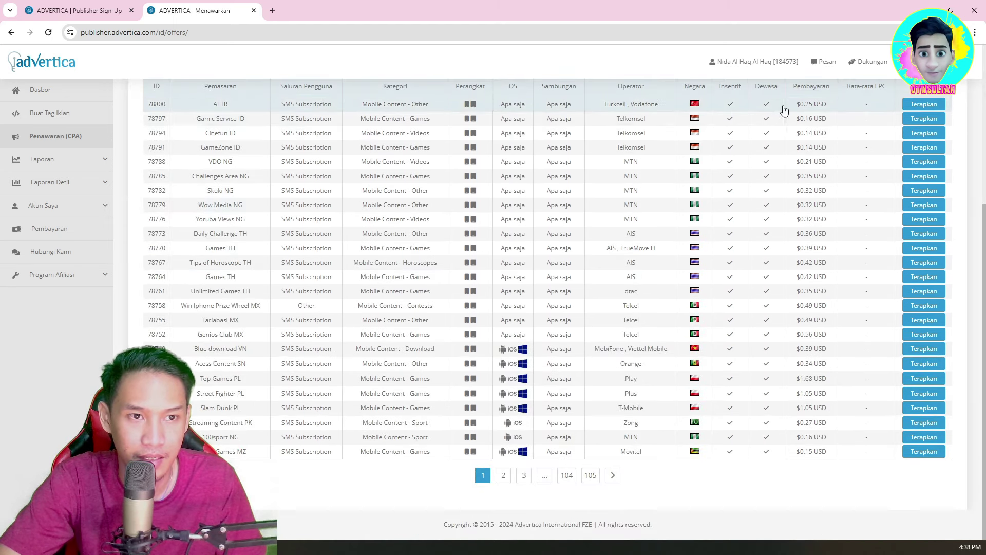
{"action": "left_click", "coordinate": [508, 475]}
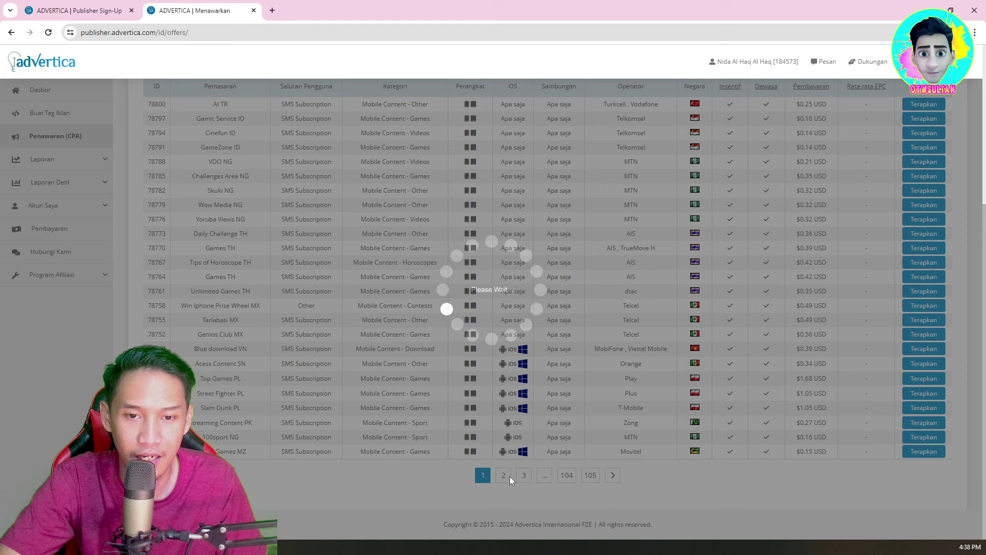
Examine the Indonesian offers on the second page, including their categories, operators, payouts and average EPC.
{"action": "scroll", "coordinate": [508, 473], "scroll_direction": "up", "scroll_amount": 5}
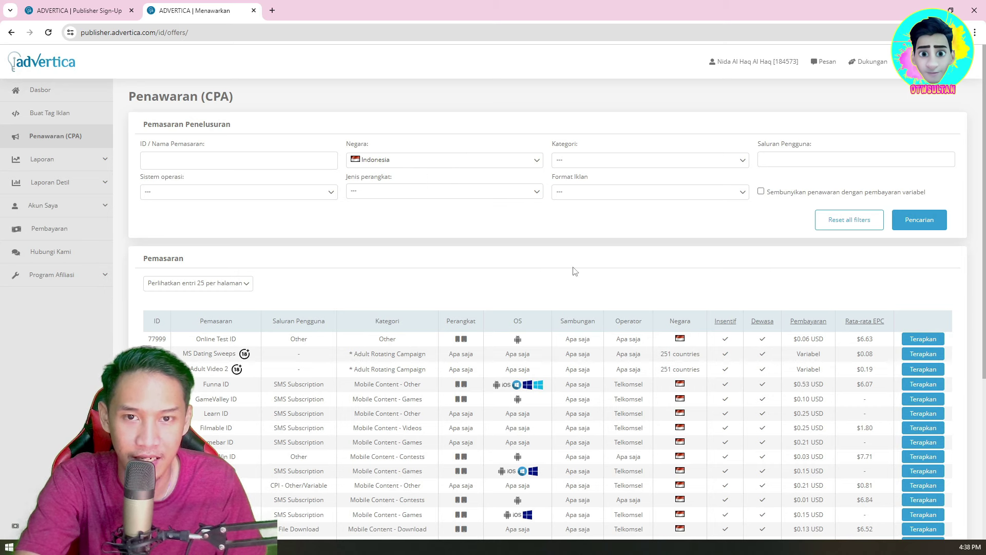
{"action": "scroll", "coordinate": [589, 265], "scroll_direction": "down", "scroll_amount": 3}
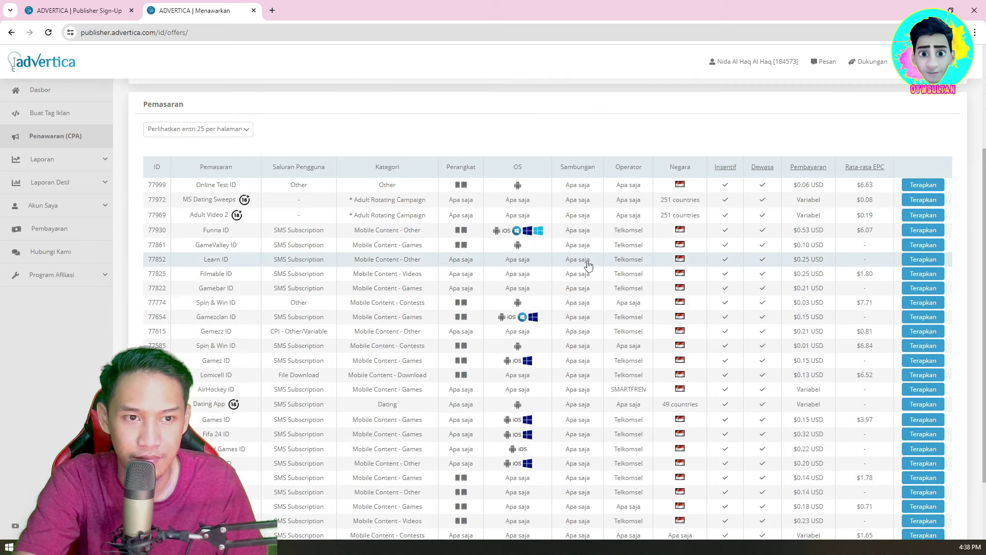
{"action": "scroll", "coordinate": [788, 229], "scroll_direction": "down", "scroll_amount": 1}
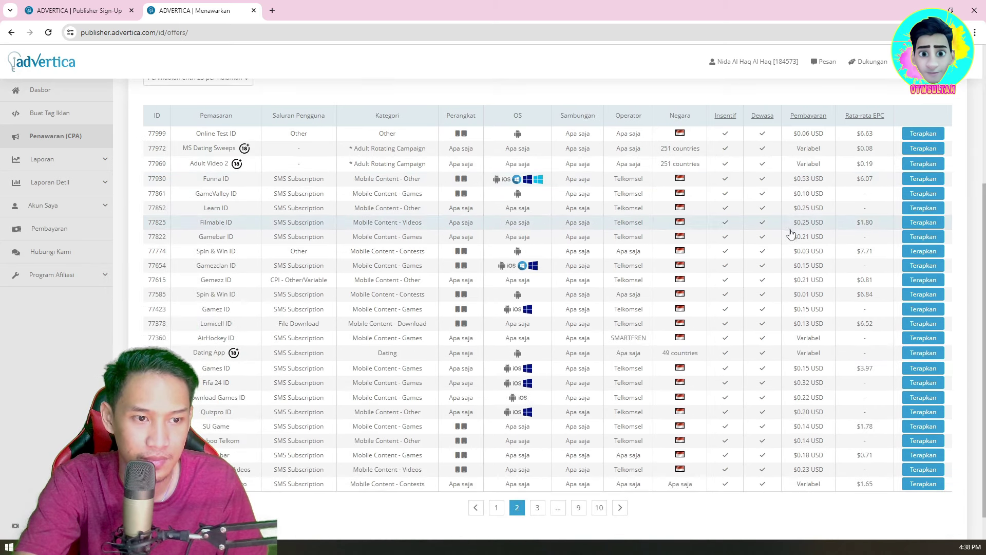
{"action": "scroll", "coordinate": [831, 265], "scroll_direction": "up", "scroll_amount": 4}
{"action": "scroll", "coordinate": [830, 247], "scroll_direction": "down", "scroll_amount": 3}
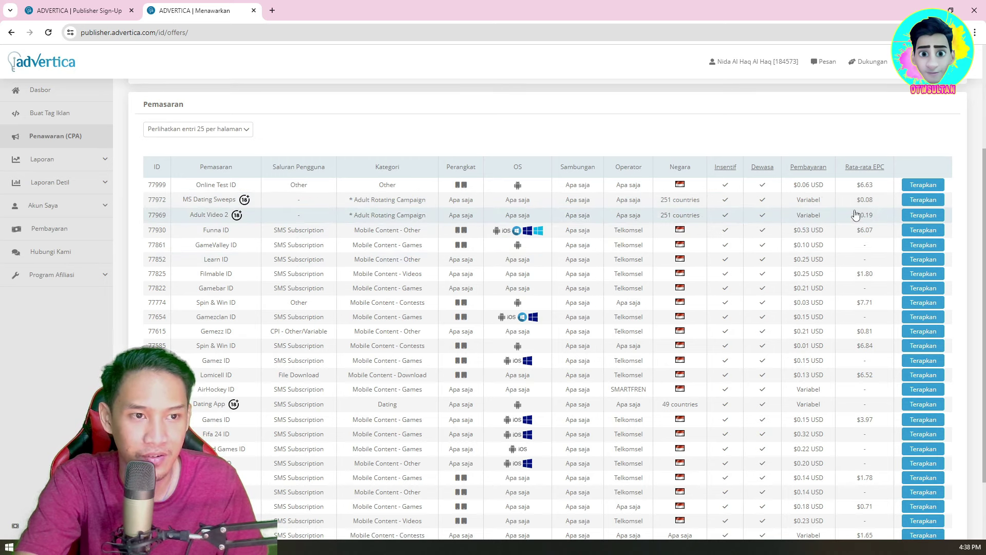
{"action": "scroll", "coordinate": [855, 212], "scroll_direction": "down", "scroll_amount": 3}
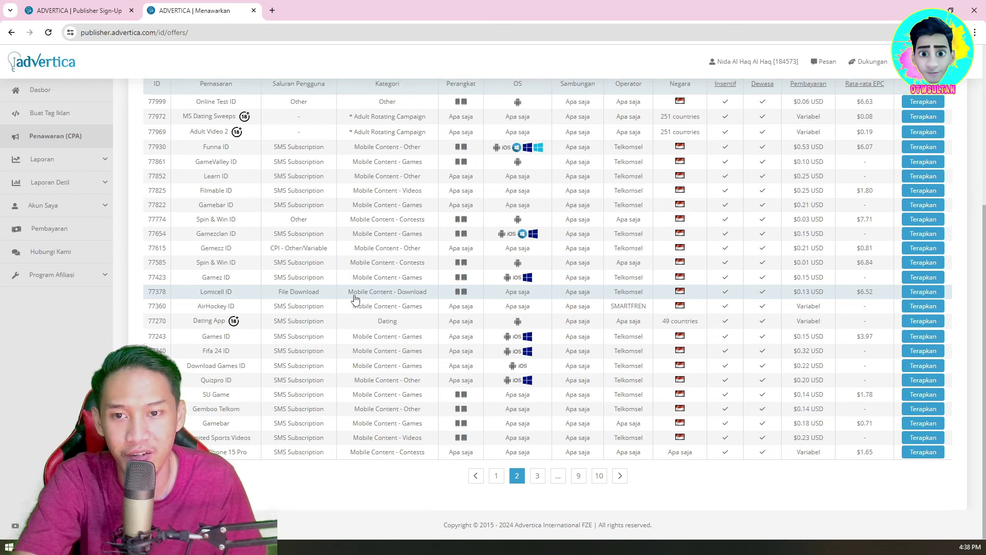
{"action": "scroll", "coordinate": [353, 295], "scroll_direction": "up", "scroll_amount": 2}
{"action": "scroll", "coordinate": [438, 299], "scroll_direction": "down", "scroll_amount": 2}
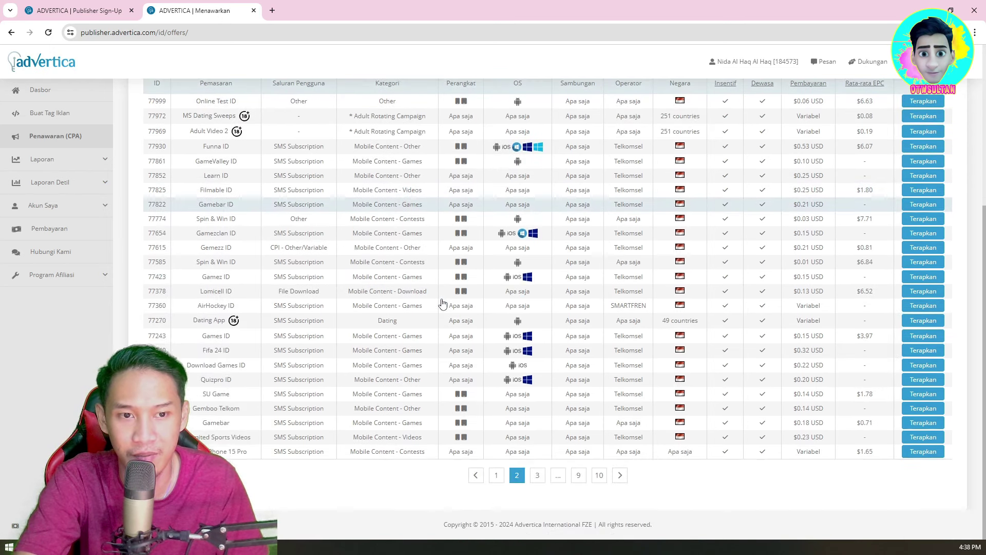
Go to the third page of the Indonesian offers and review its campaigns and payouts.
{"action": "left_click", "coordinate": [537, 476]}
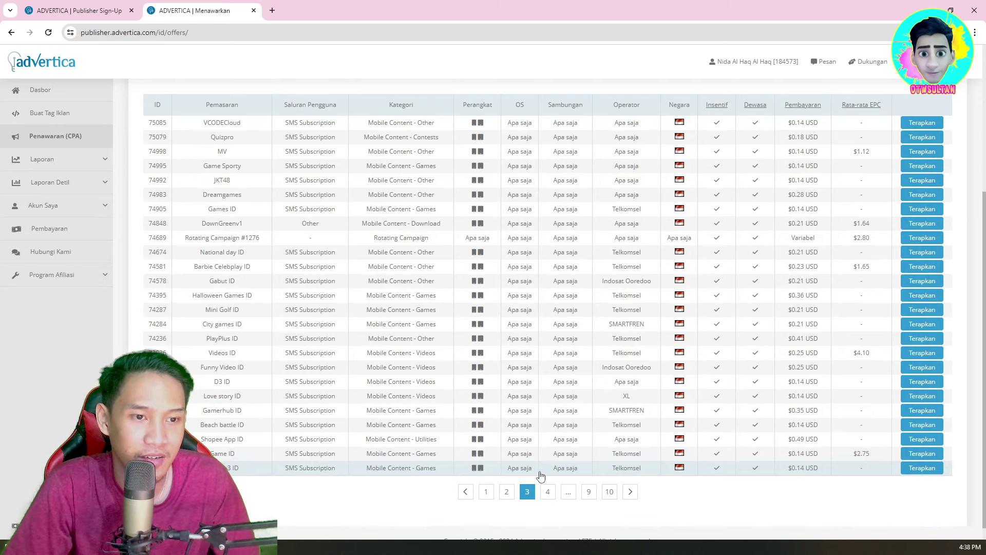
{"action": "scroll", "coordinate": [609, 315], "scroll_direction": "up", "scroll_amount": 1}
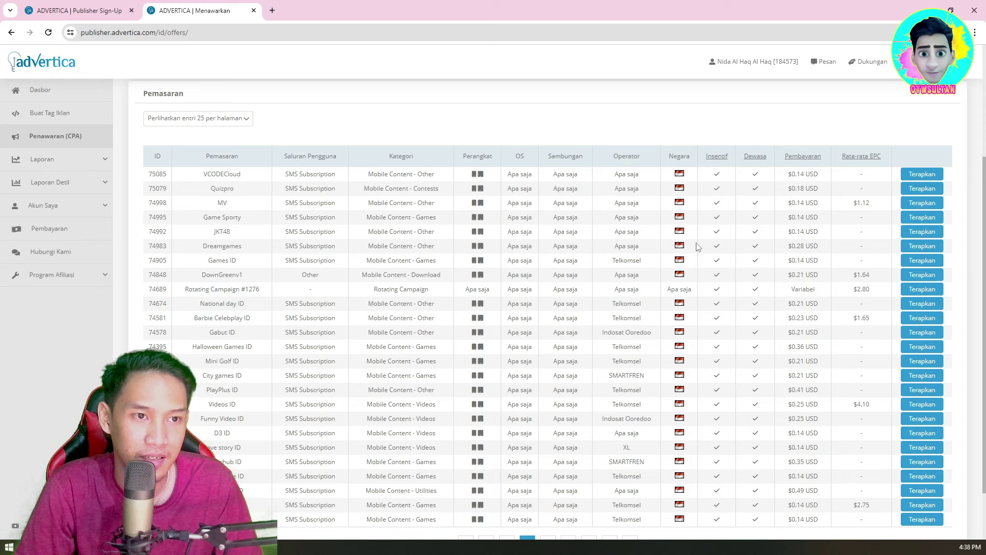
{"action": "scroll", "coordinate": [697, 248], "scroll_direction": "down", "scroll_amount": 1}
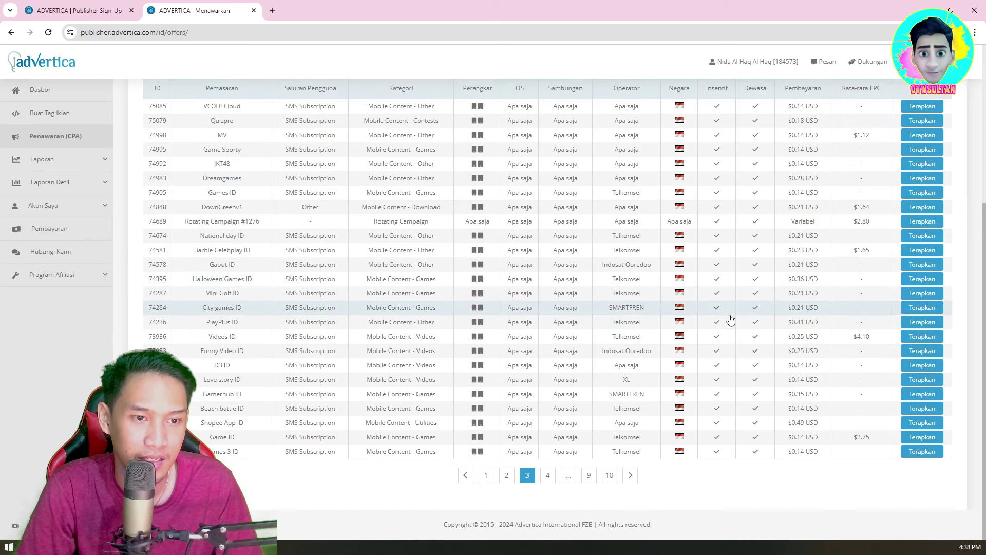
Return to the second page of the Indonesian offers and review its payouts down to the last offer.
{"action": "left_click", "coordinate": [506, 475]}
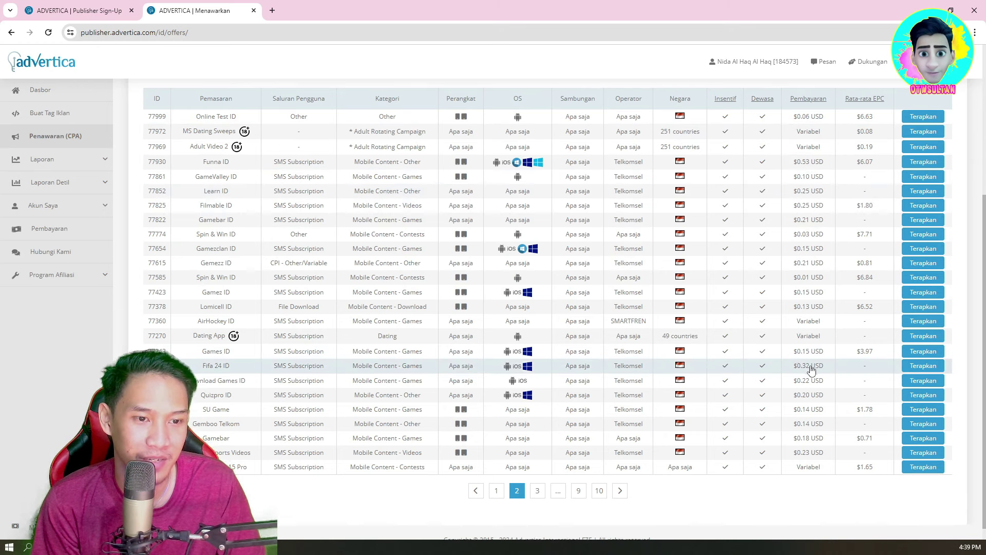
{"action": "scroll", "coordinate": [812, 368], "scroll_direction": "down", "scroll_amount": 1}
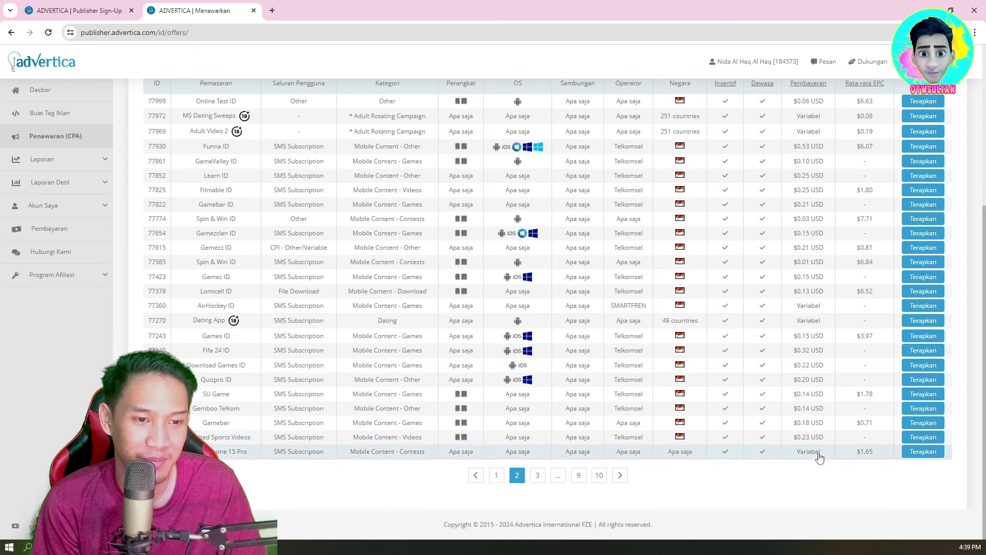
{"action": "scroll", "coordinate": [666, 256], "scroll_direction": "up", "scroll_amount": 2}
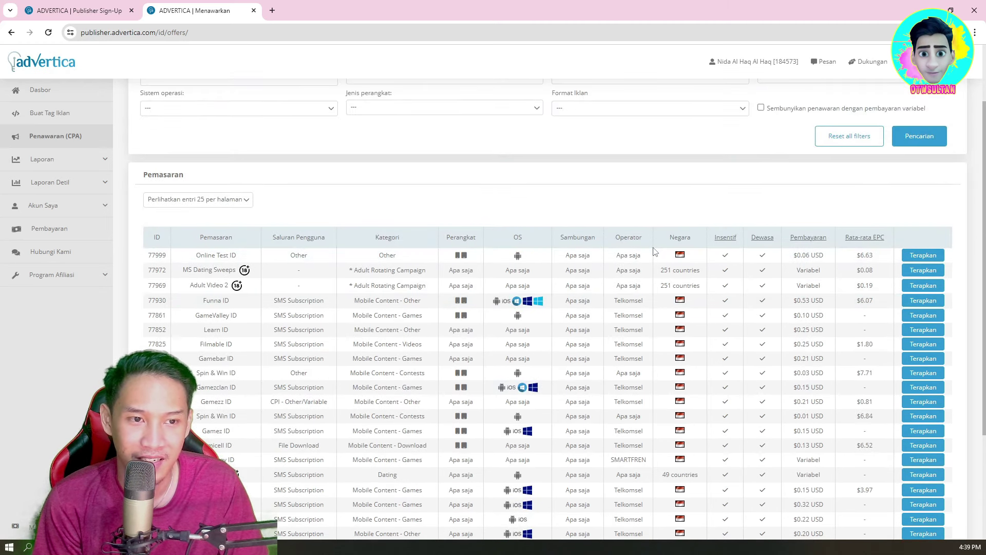
{"action": "scroll", "coordinate": [463, 297], "scroll_direction": "down", "scroll_amount": 2}
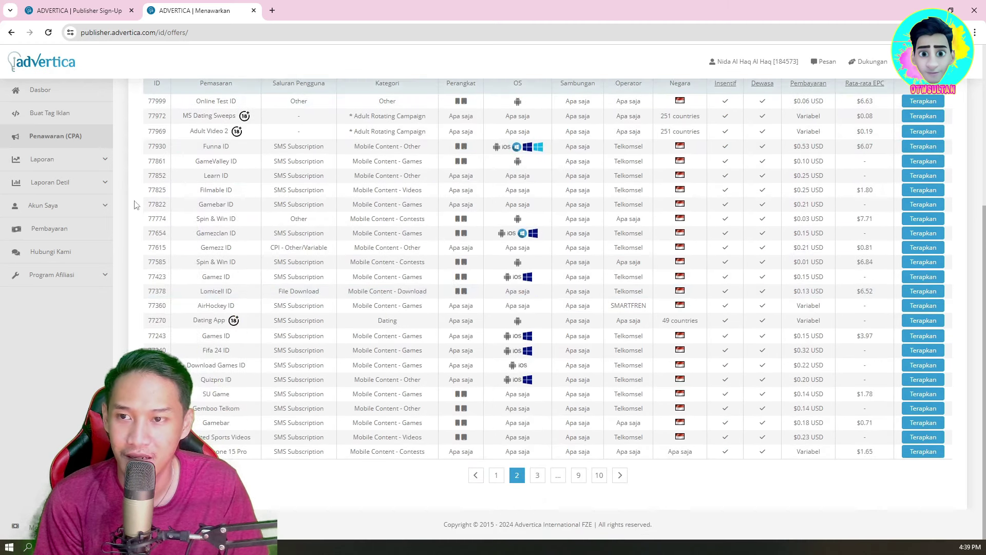
View the conversion report (Laporan Konversi) with its country filter choices, then open the CPA ads report (Laporan Iklan CPA).
{"action": "left_click", "coordinate": [55, 162]}
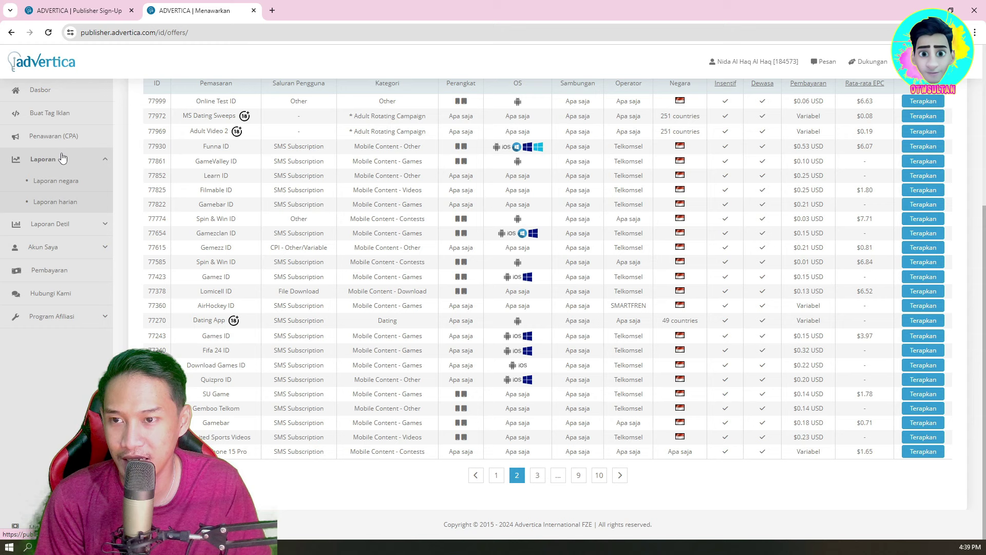
{"action": "left_click", "coordinate": [80, 224]}
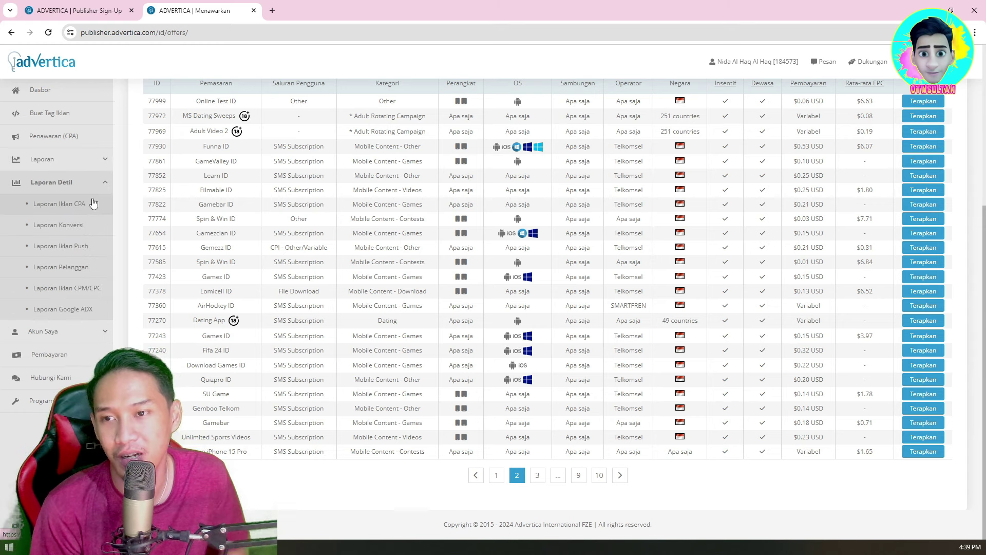
{"action": "left_click", "coordinate": [70, 226]}
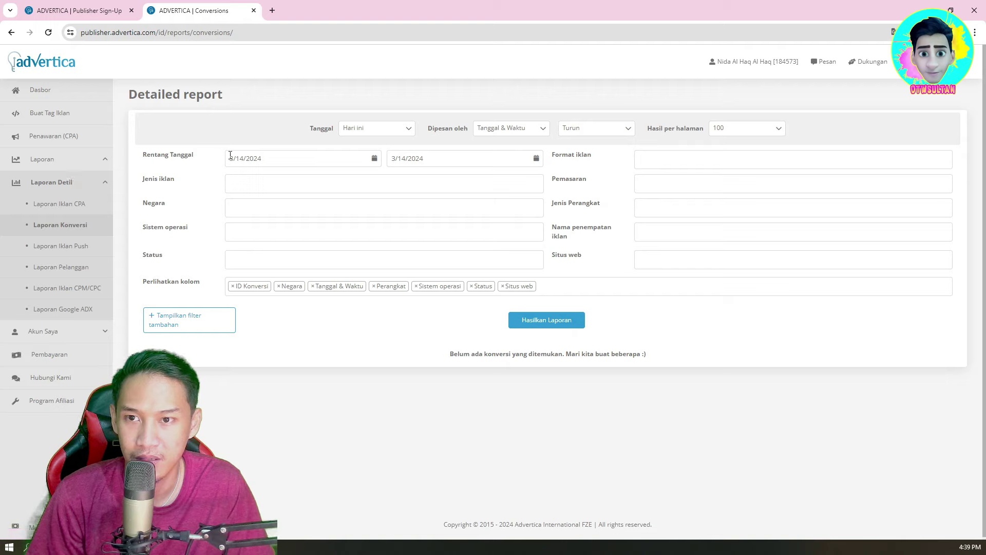
{"action": "left_click", "coordinate": [275, 208]}
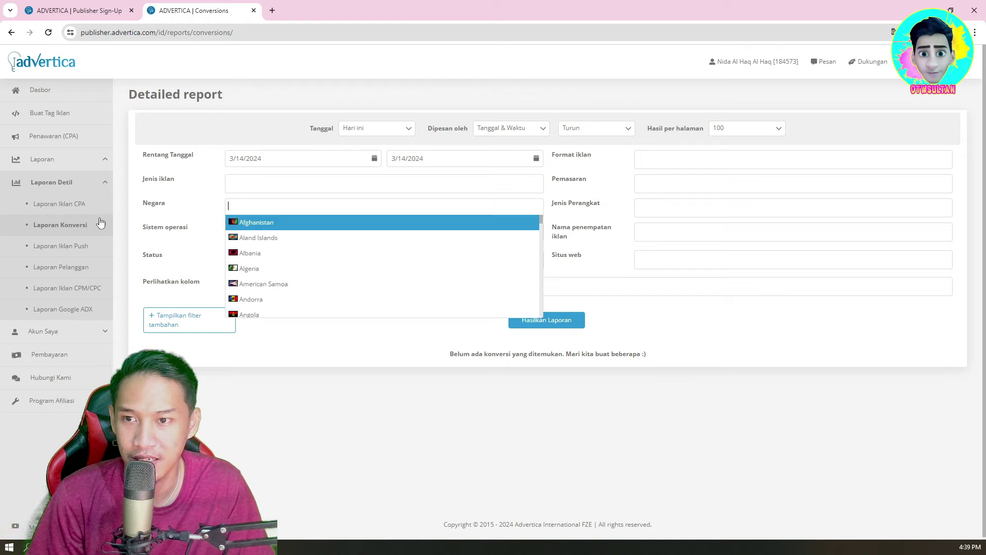
{"action": "left_click", "coordinate": [76, 206]}
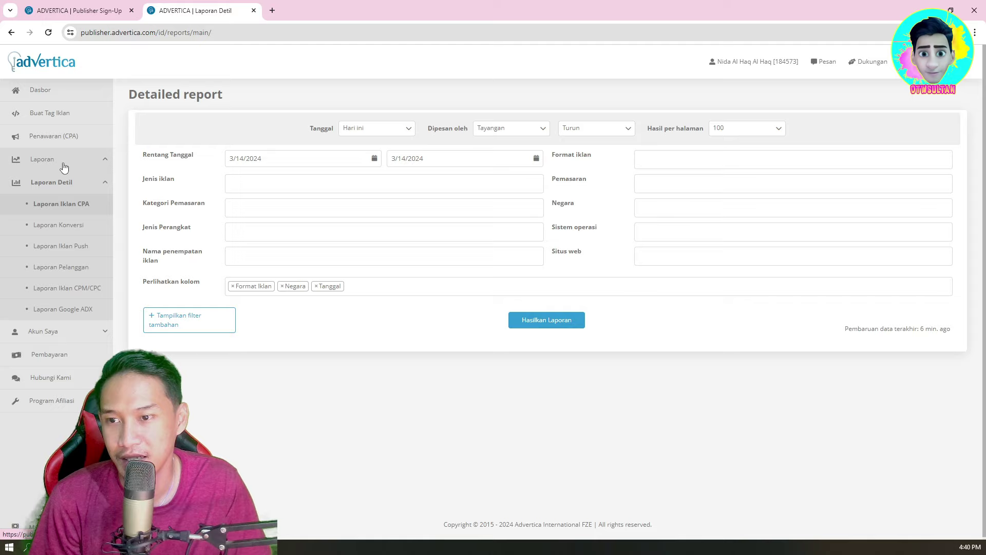
Go back to the dashboard, then reopen the CPA offers page and review the unfiltered offer list.
{"action": "left_click", "coordinate": [57, 94]}
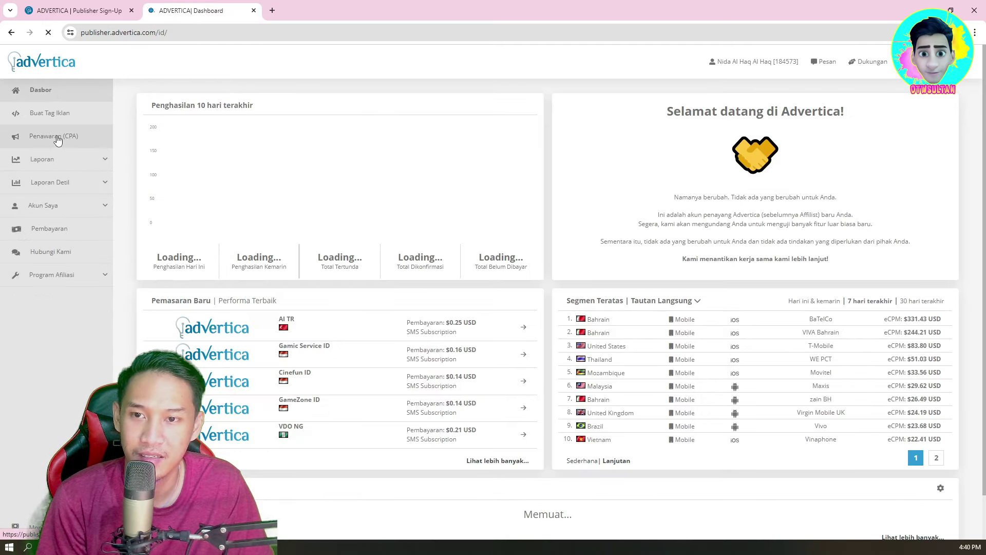
{"action": "left_click", "coordinate": [57, 137]}
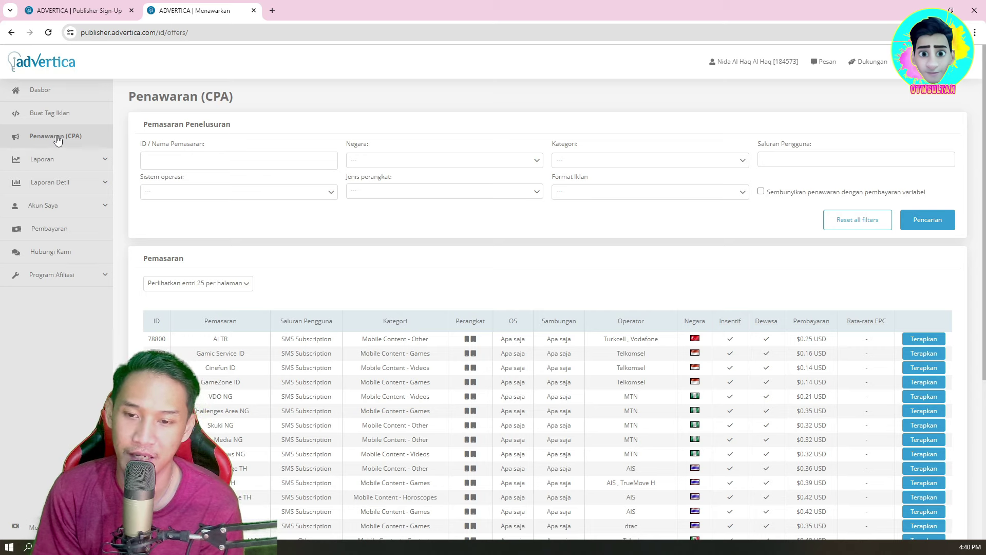
{"action": "scroll", "coordinate": [317, 203], "scroll_direction": "down", "scroll_amount": 5}
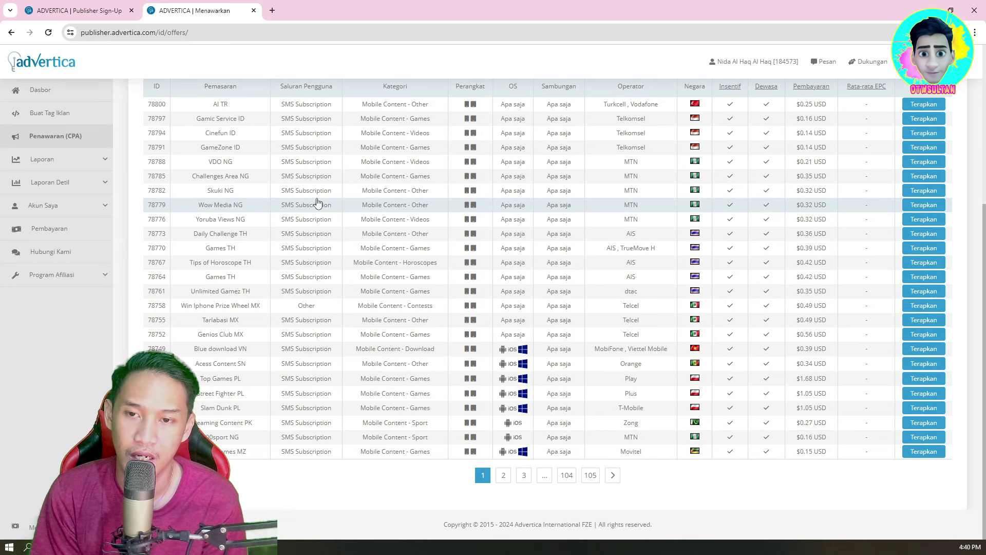
Try to open the second page of the unfiltered CPA offers, dismiss the message, and review the offer list.
{"action": "left_click", "coordinate": [504, 475]}
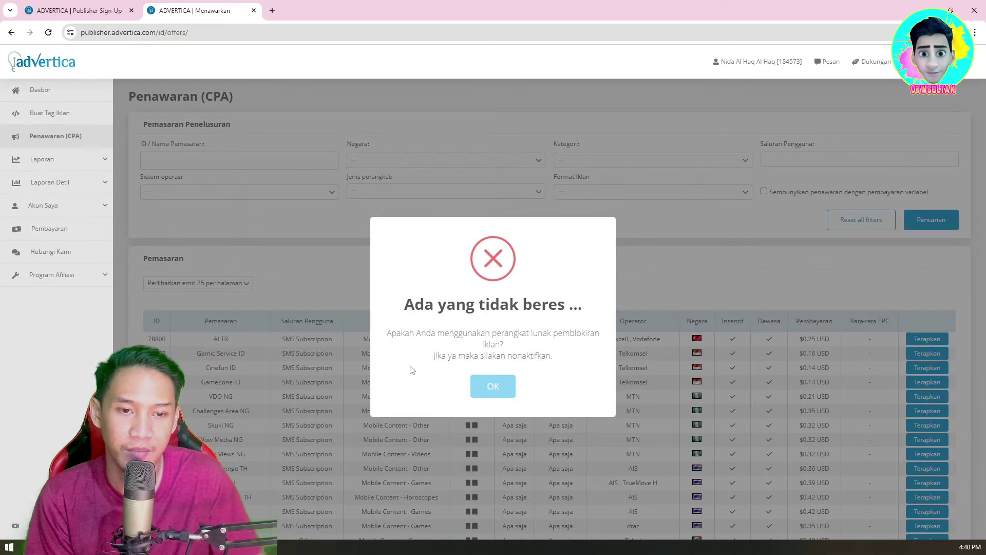
{"action": "left_click", "coordinate": [492, 386]}
{"action": "scroll", "coordinate": [452, 334], "scroll_direction": "down", "scroll_amount": 5}
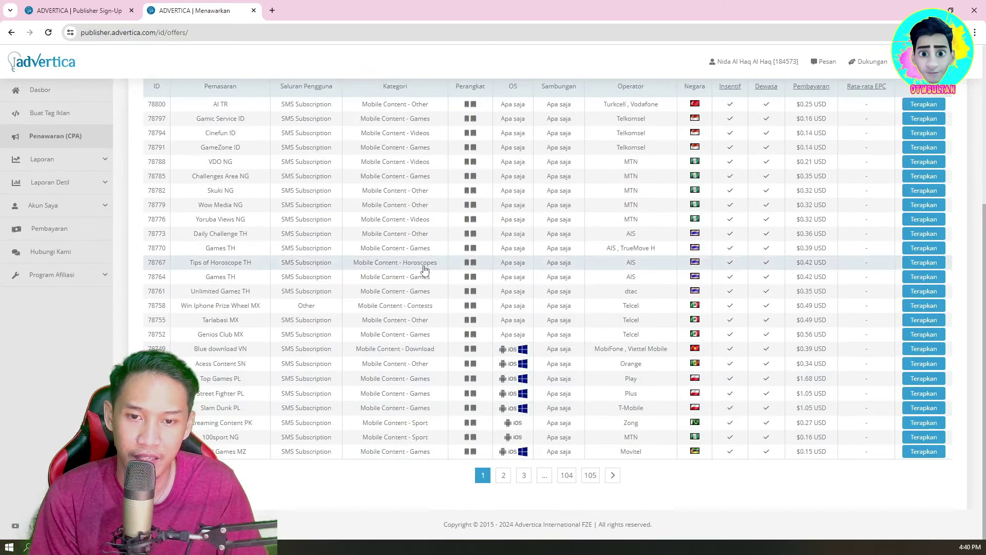
{"action": "scroll", "coordinate": [398, 276], "scroll_direction": "up", "scroll_amount": 1}
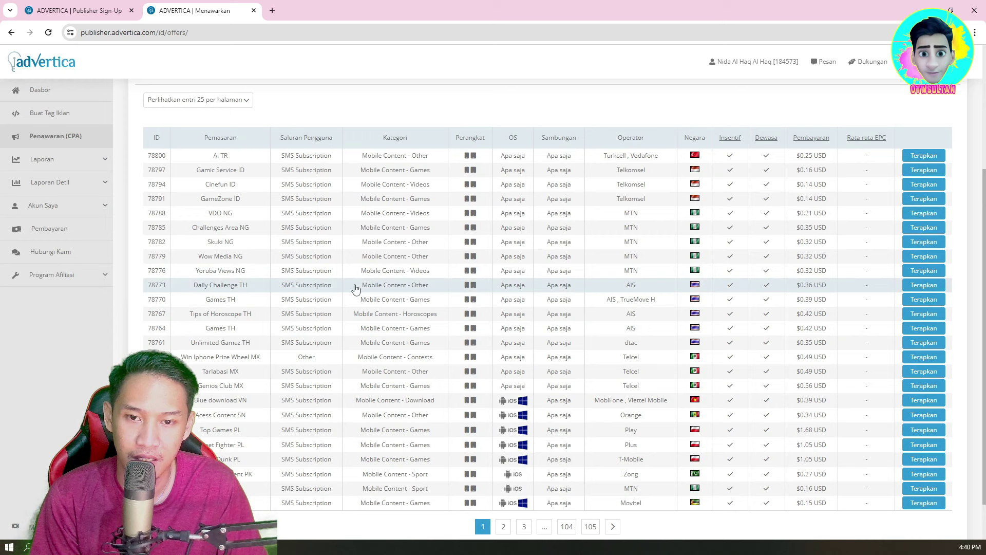